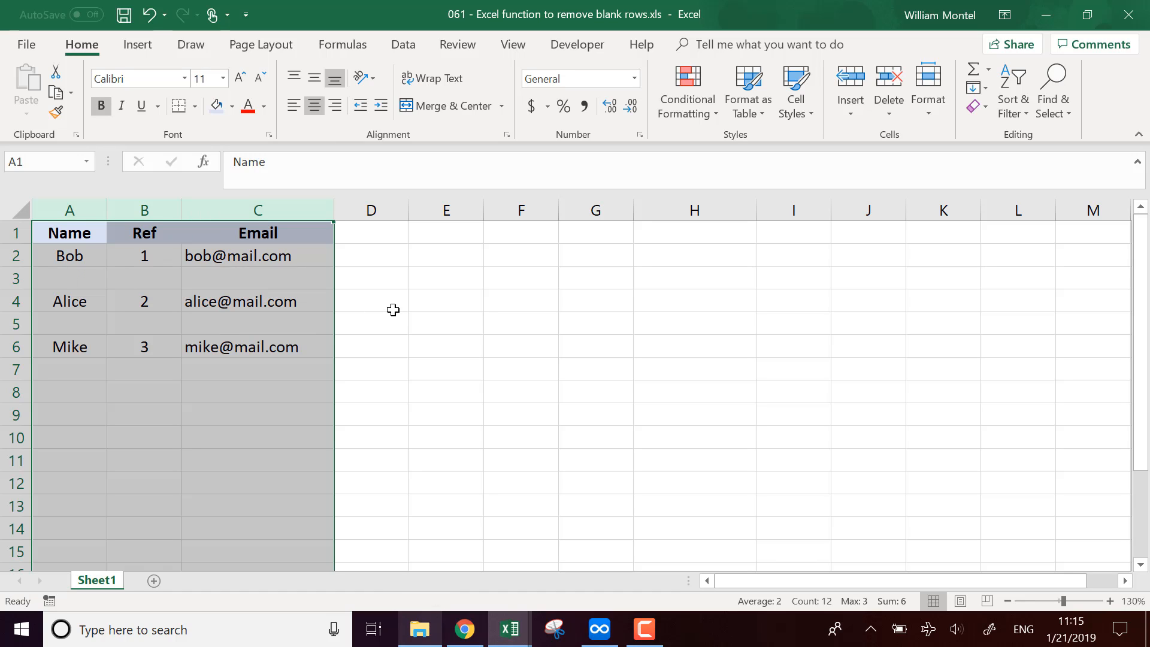
# Back up the Name, Ref and Email columns (A to C) by copying them into a new worksheet, and return to Sheet1.
pyautogui.click(593, 330)
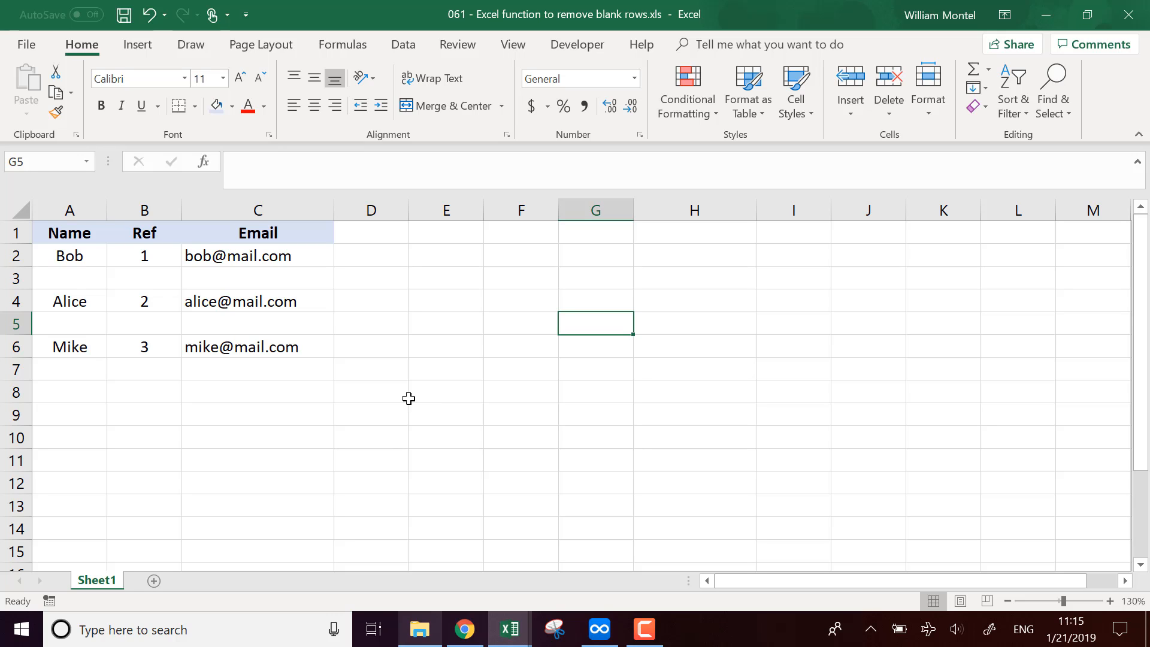
pyautogui.moveTo(72, 210); pyautogui.dragTo(237, 211)
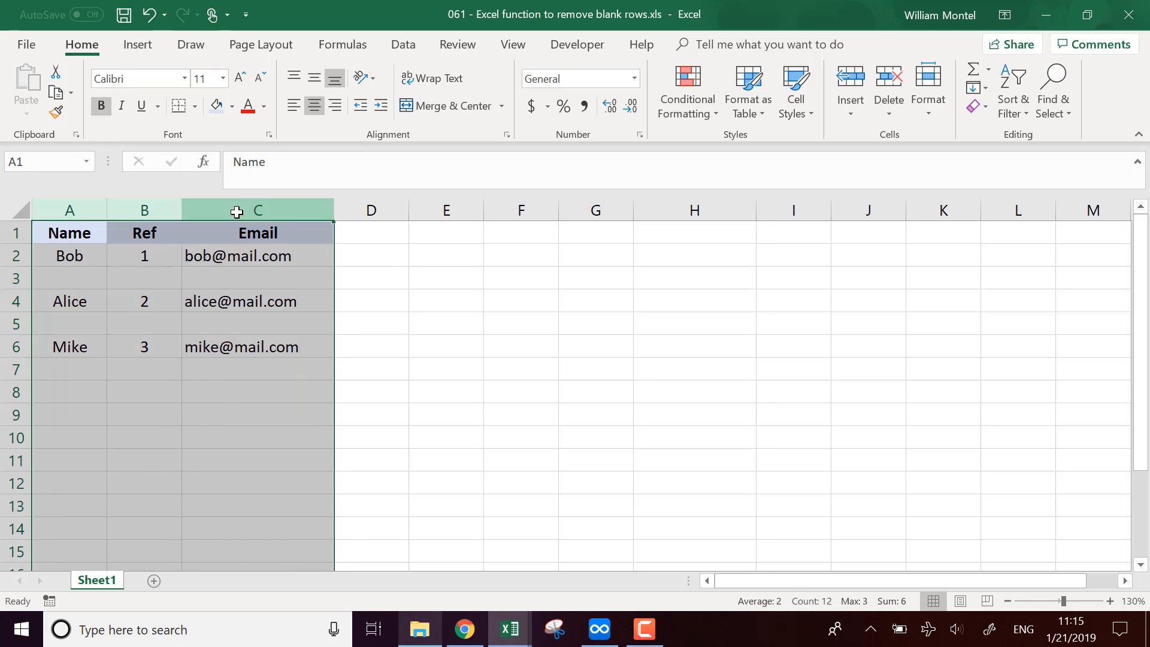
pyautogui.hotkey('ctrl', 'c')
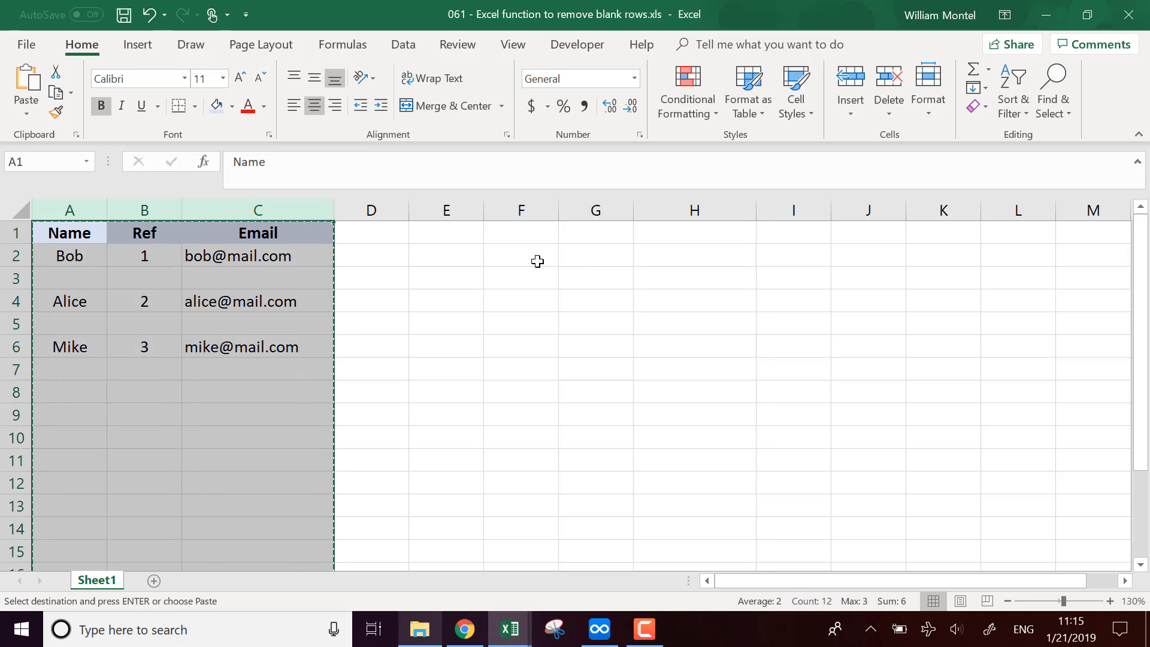
pyautogui.click(154, 581)
pyautogui.hotkey('ctrl', 'v')
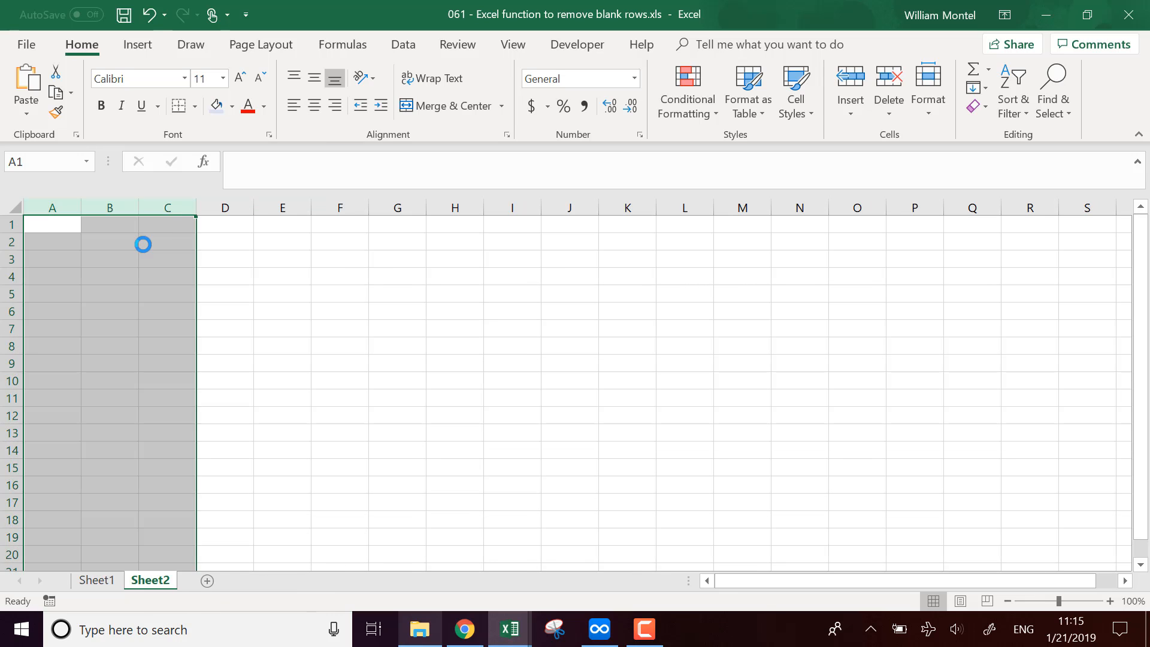
pyautogui.click(96, 580)
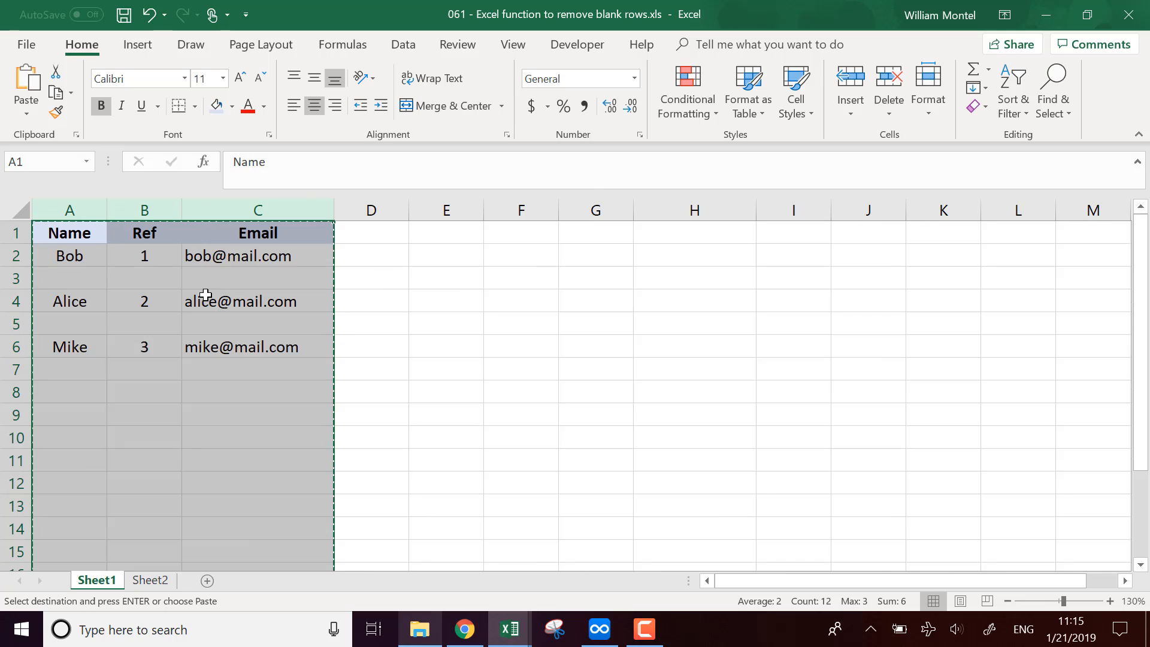
pyautogui.click(451, 290)
pyautogui.click(412, 360)
pyautogui.press('Escape')
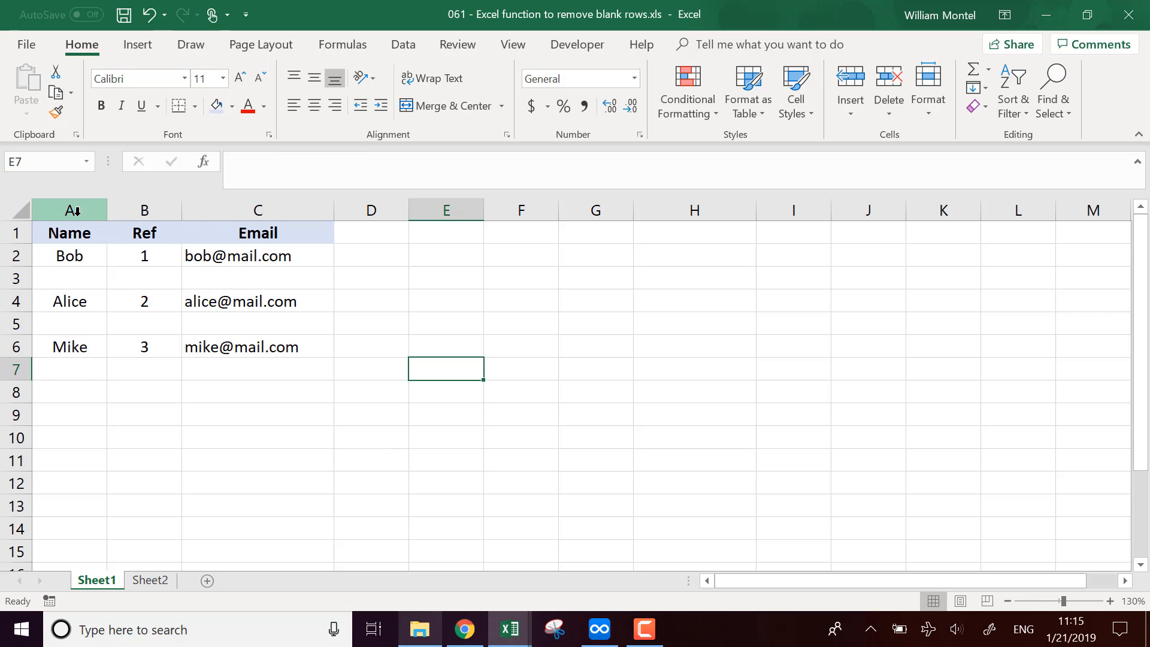
# Try deleting the blank cells in columns A to C, found with Go To Special, shifting cells up, and undo the deletion.
pyautogui.moveTo(74, 210); pyautogui.dragTo(273, 204)
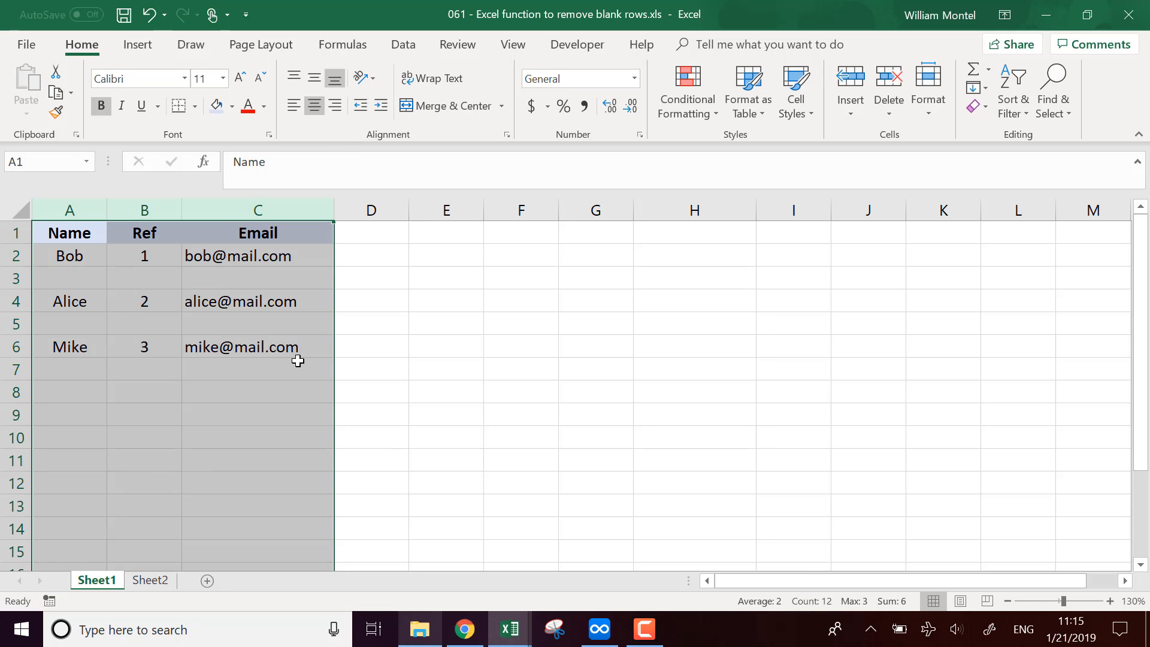
pyautogui.hotkey('ctrl', 'g')
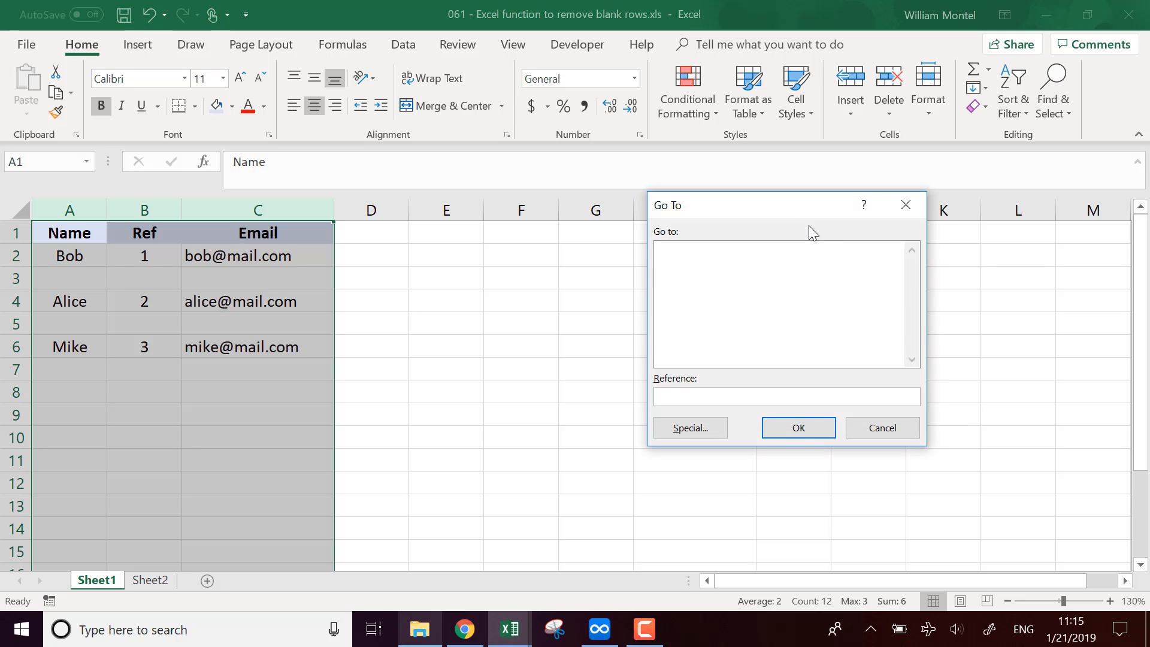
pyautogui.moveTo(763, 206); pyautogui.dragTo(480, 257)
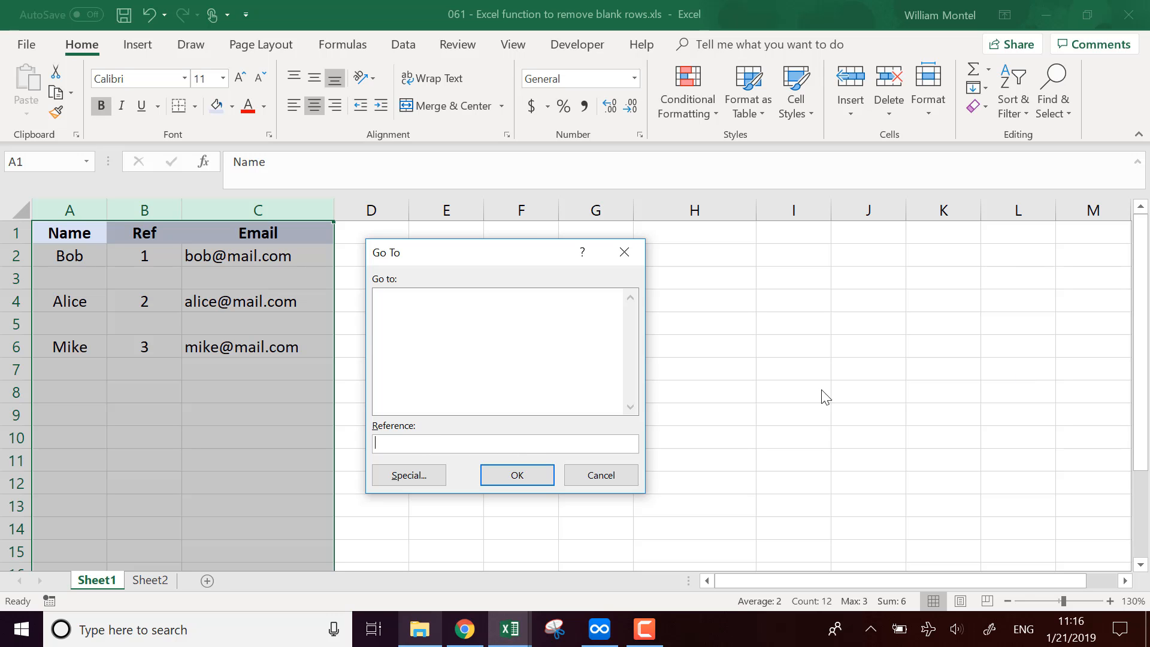
pyautogui.click(410, 476)
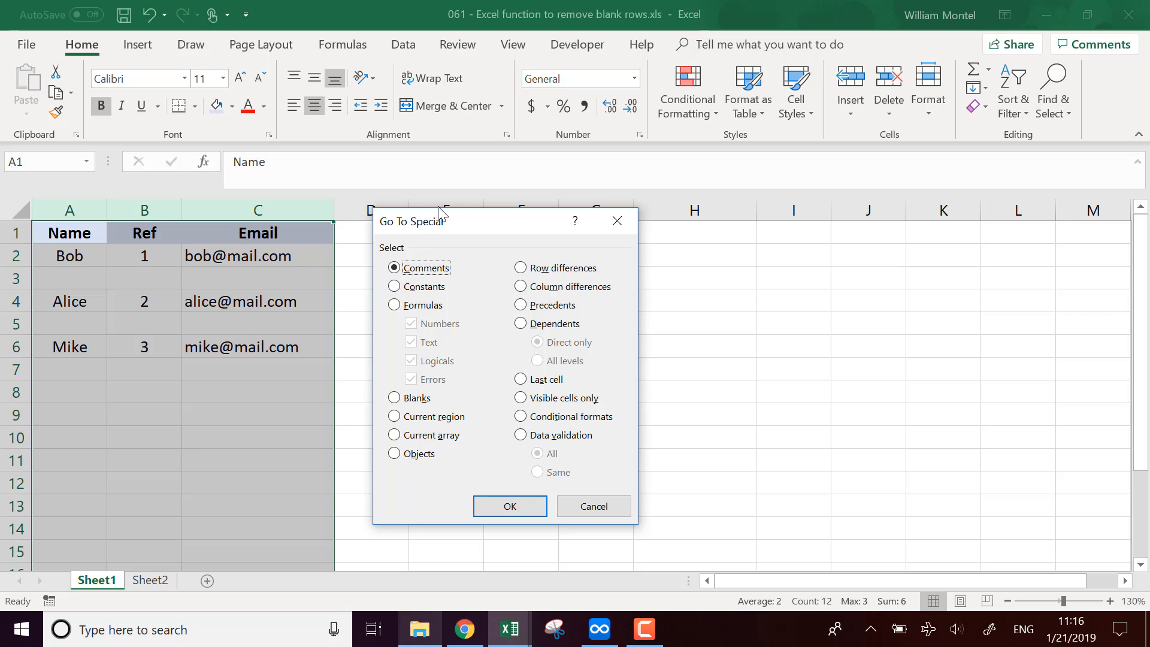
pyautogui.moveTo(490, 228); pyautogui.dragTo(606, 216)
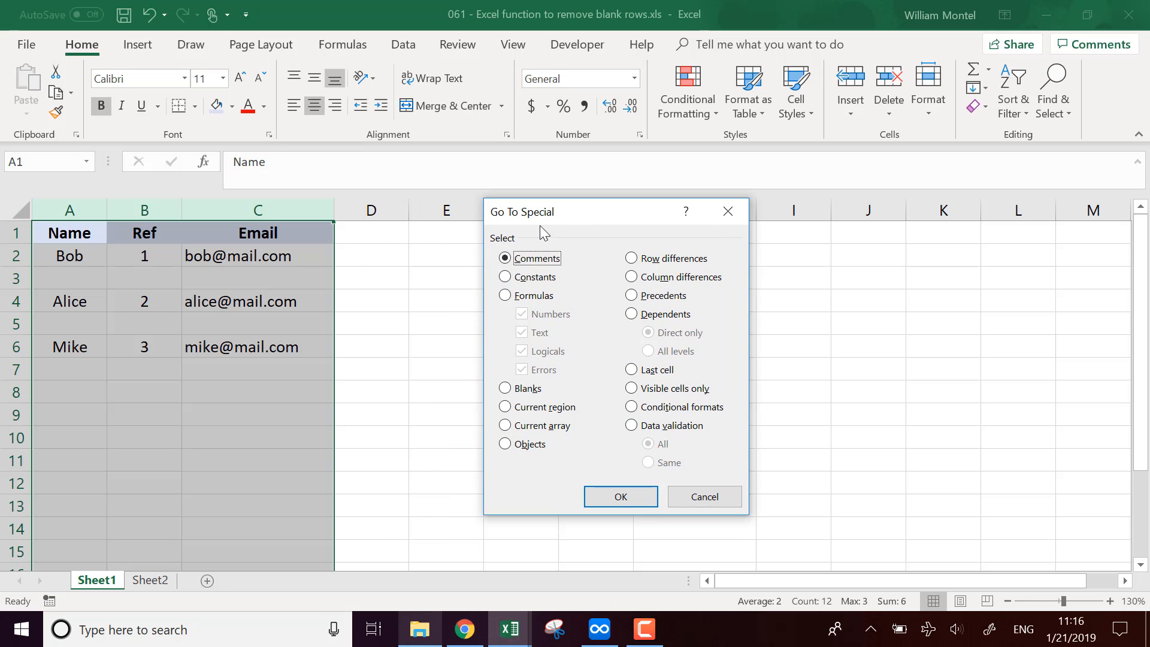
pyautogui.click(526, 390)
pyautogui.click(638, 502)
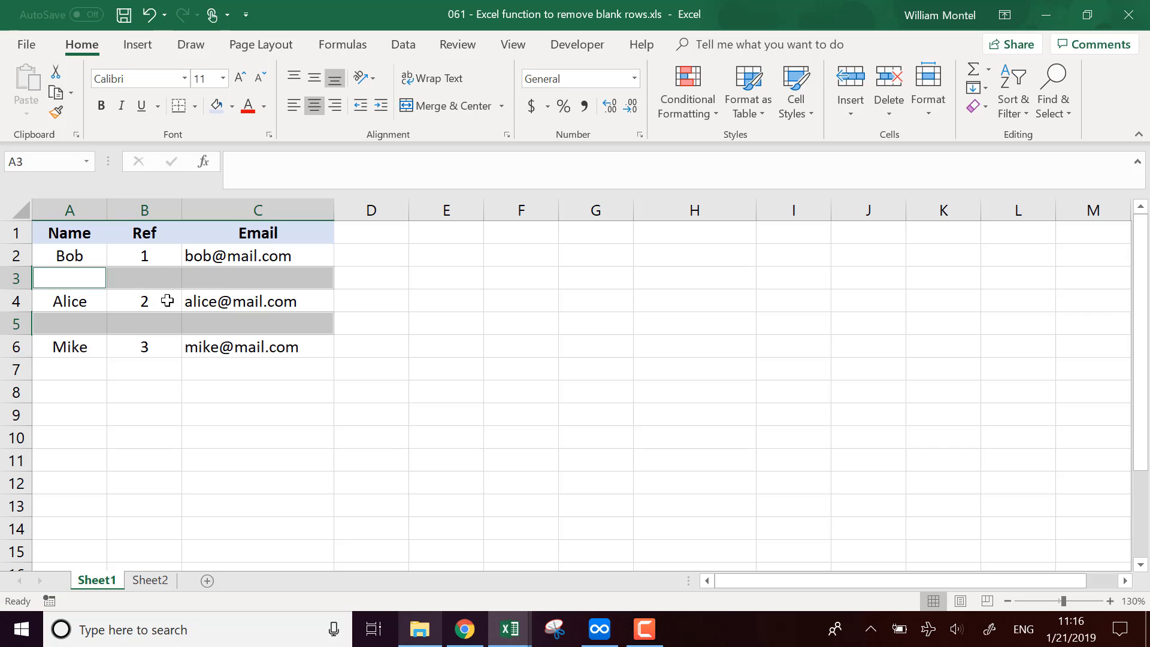
pyautogui.rightClick(286, 279)
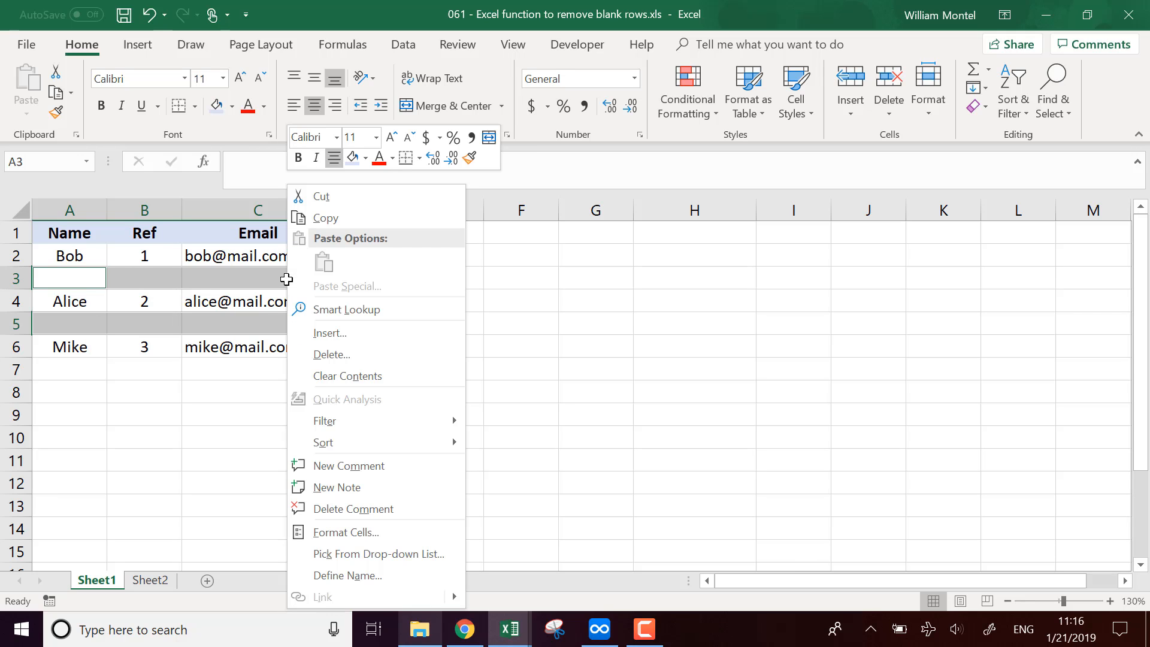
pyautogui.click(346, 354)
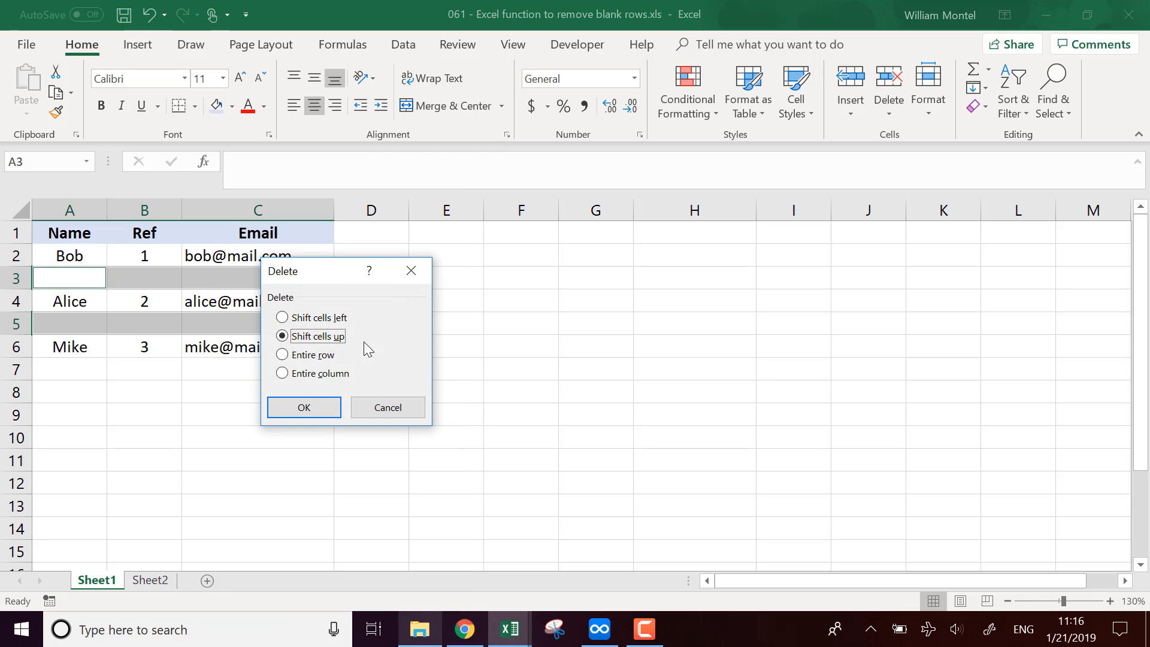
pyautogui.click(332, 408)
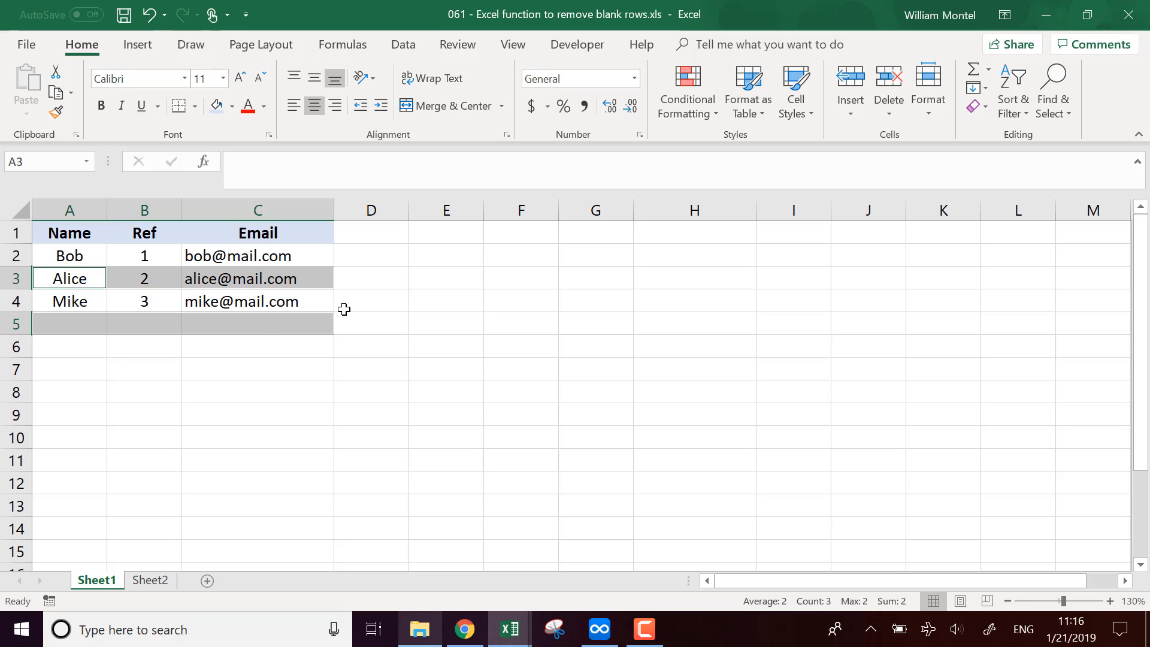
pyautogui.hotkey('ctrl', 'z')
pyautogui.click(368, 316)
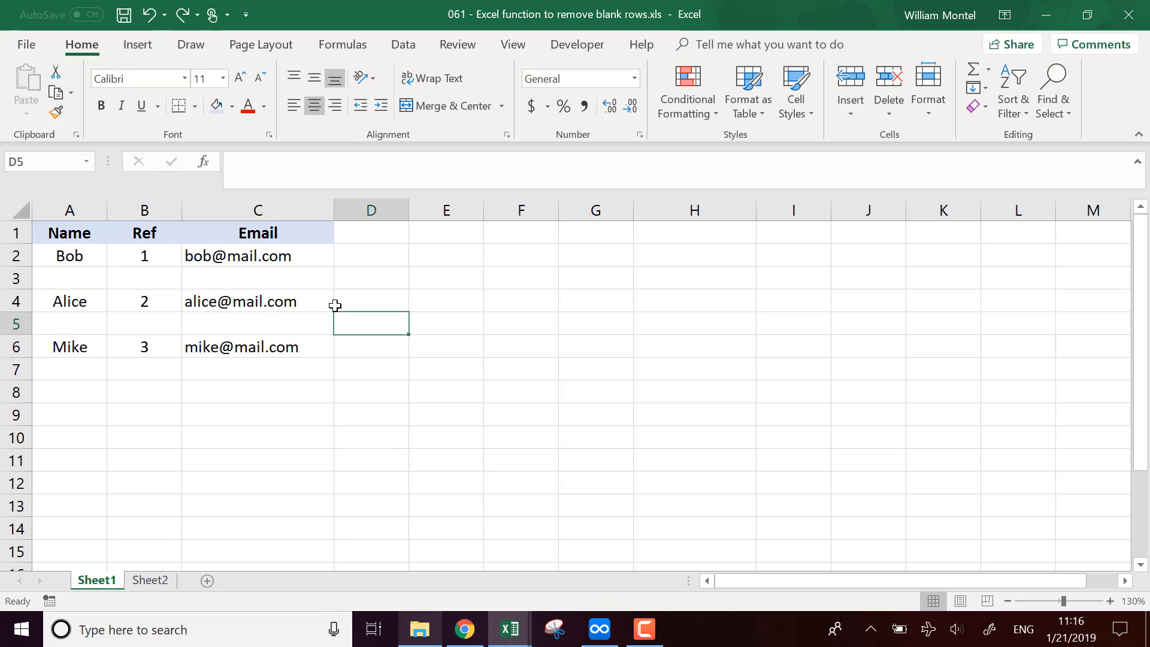
# Clear the e-mail entry in cell C4.
pyautogui.click(291, 301)
pyautogui.press('Delete')
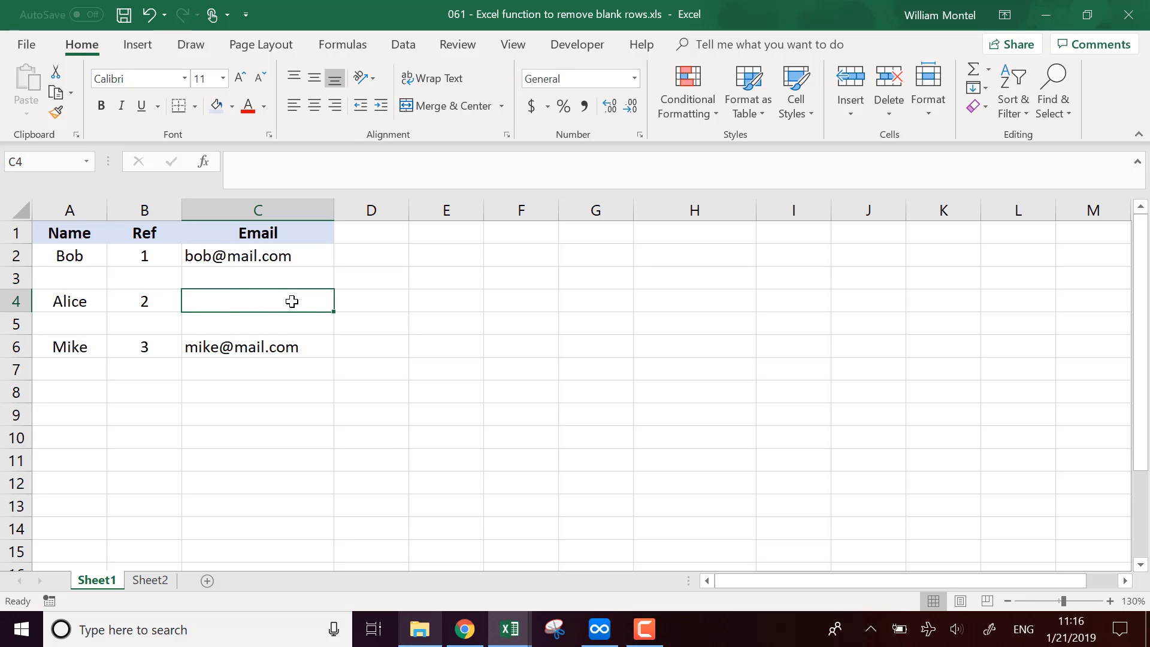
pyautogui.click(411, 307)
pyautogui.click(445, 350)
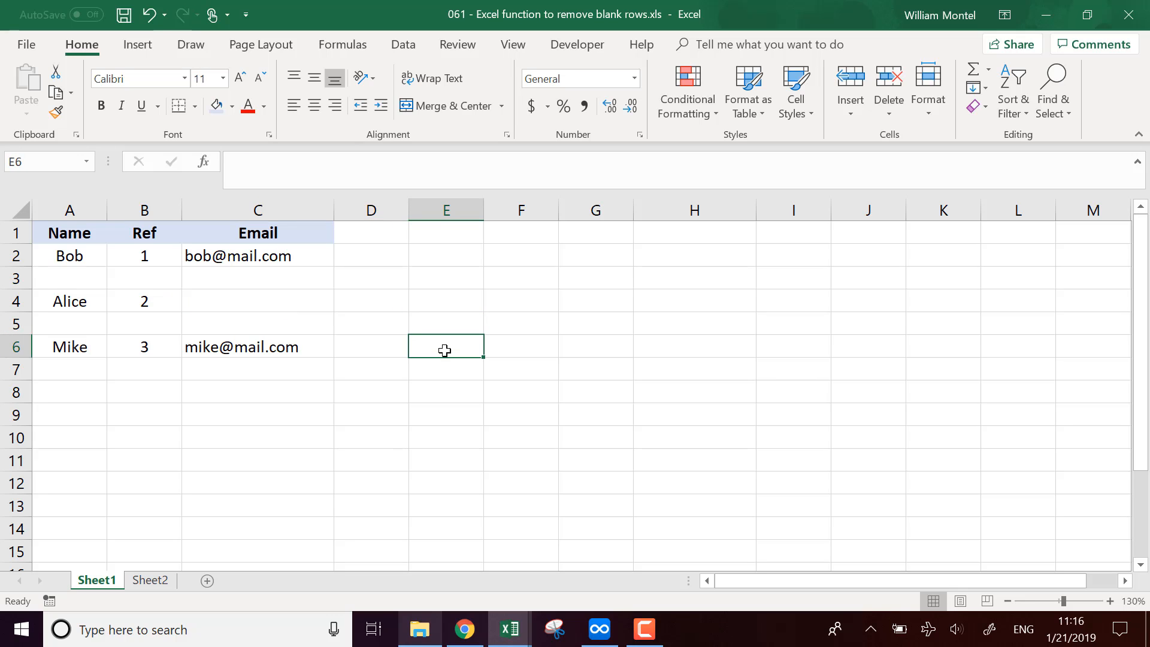
# Repeat the Go To Special blank-cell deletion on columns A to C with cells shifted up, and undo it.
pyautogui.moveTo(82, 211); pyautogui.dragTo(239, 217)
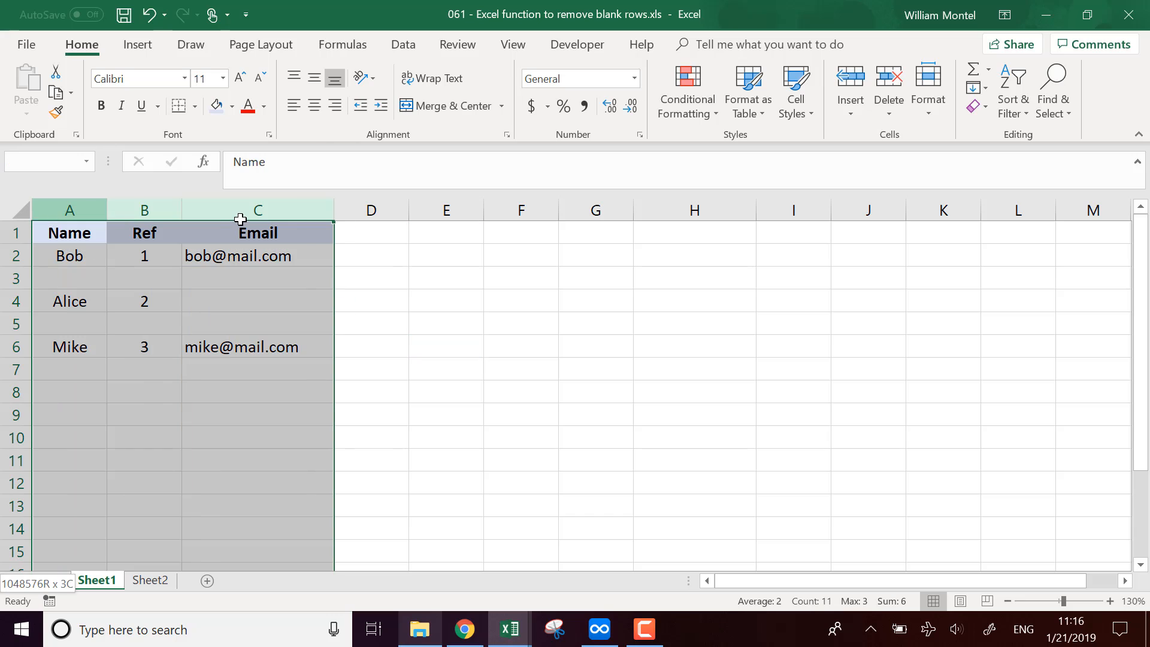
pyautogui.hotkey('ctrl', 'g')
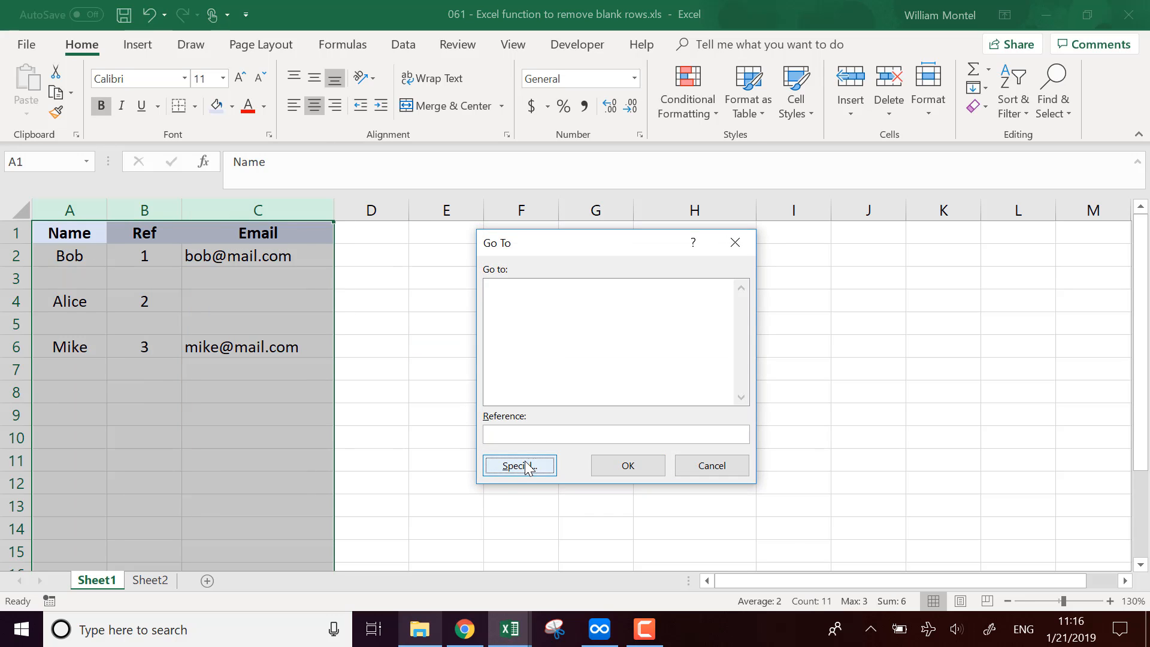
pyautogui.click(524, 466)
pyautogui.click(527, 390)
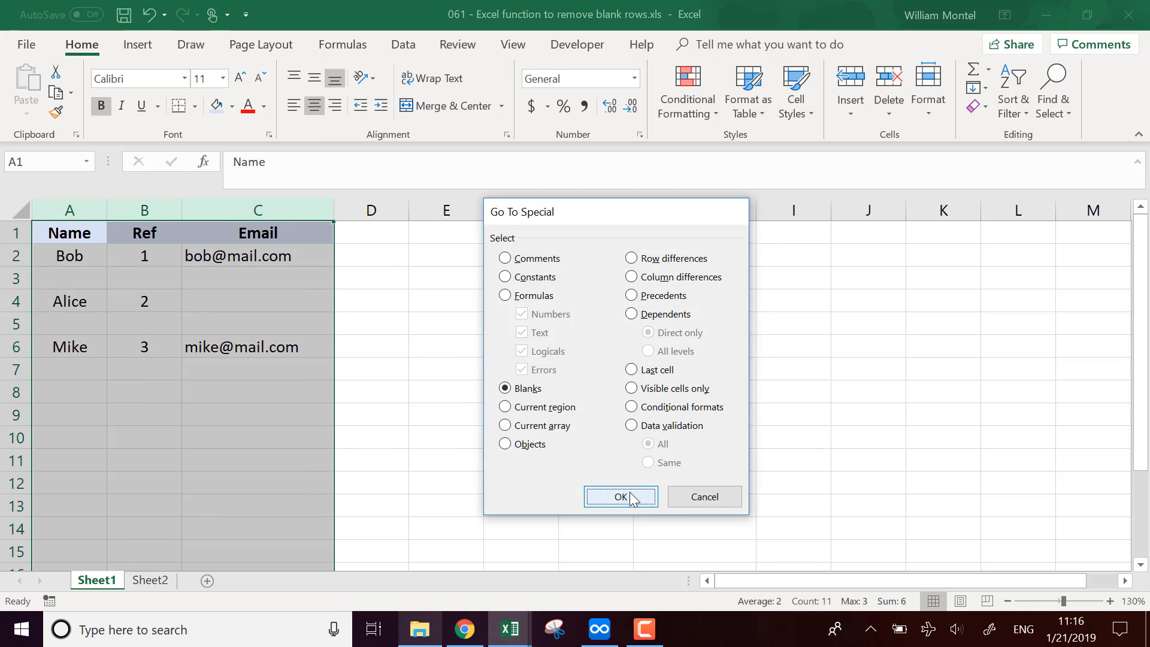
pyautogui.click(629, 496)
pyautogui.rightClick(271, 289)
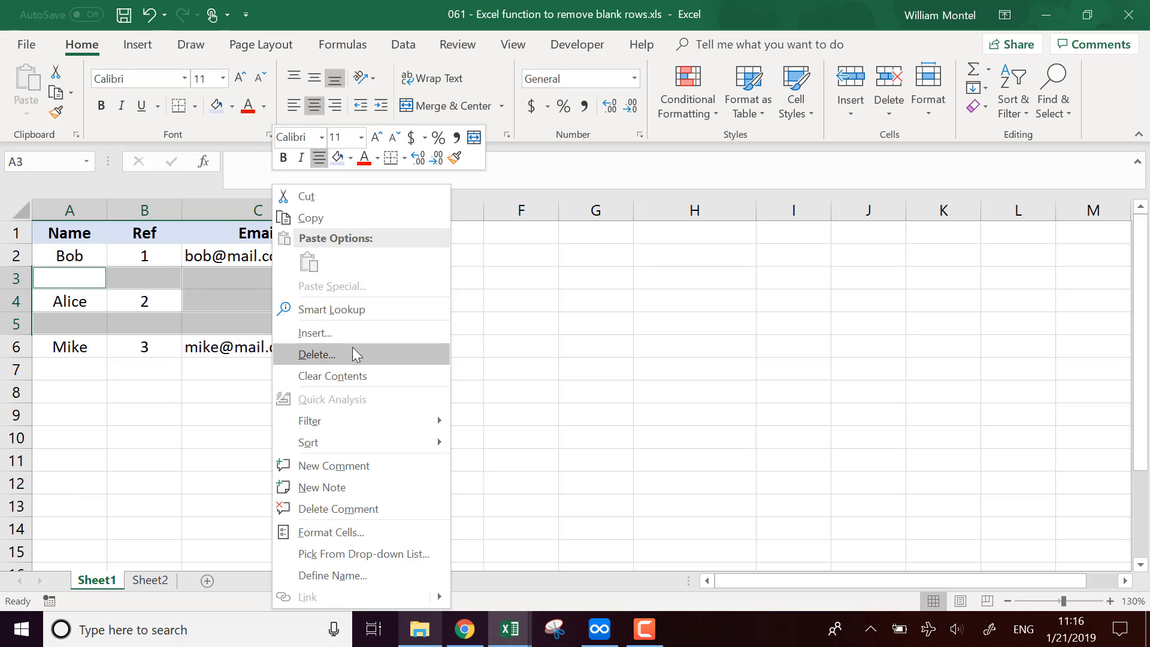
pyautogui.click(353, 350)
pyautogui.click(327, 407)
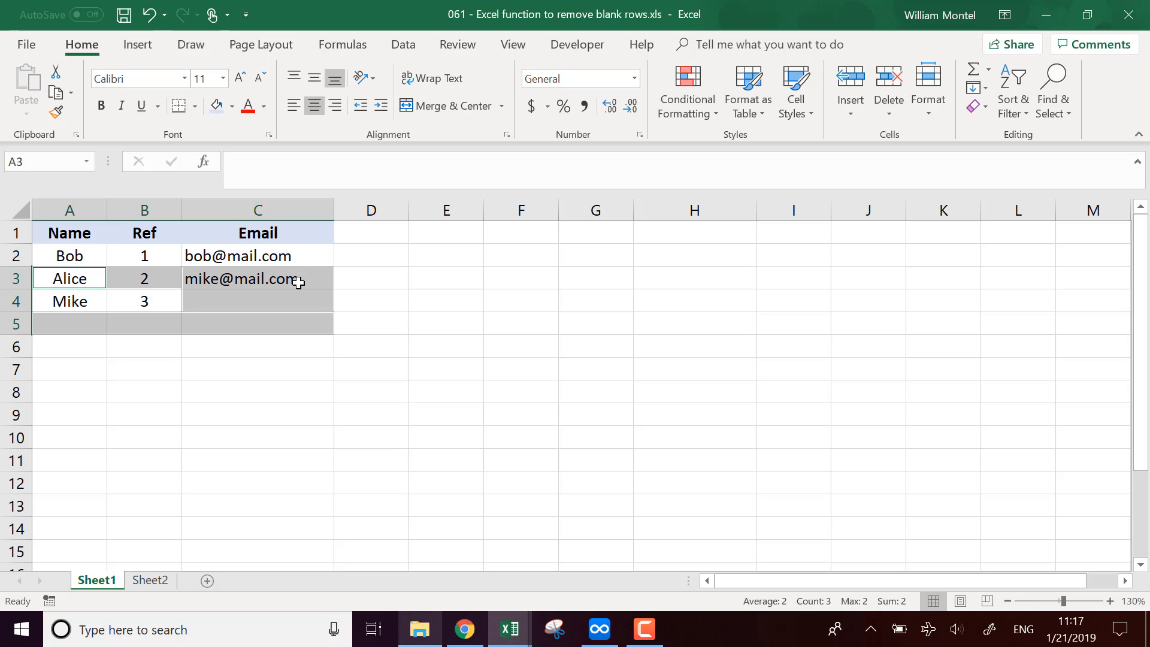
pyautogui.hotkey('ctrl', 'z')
pyautogui.click(379, 293)
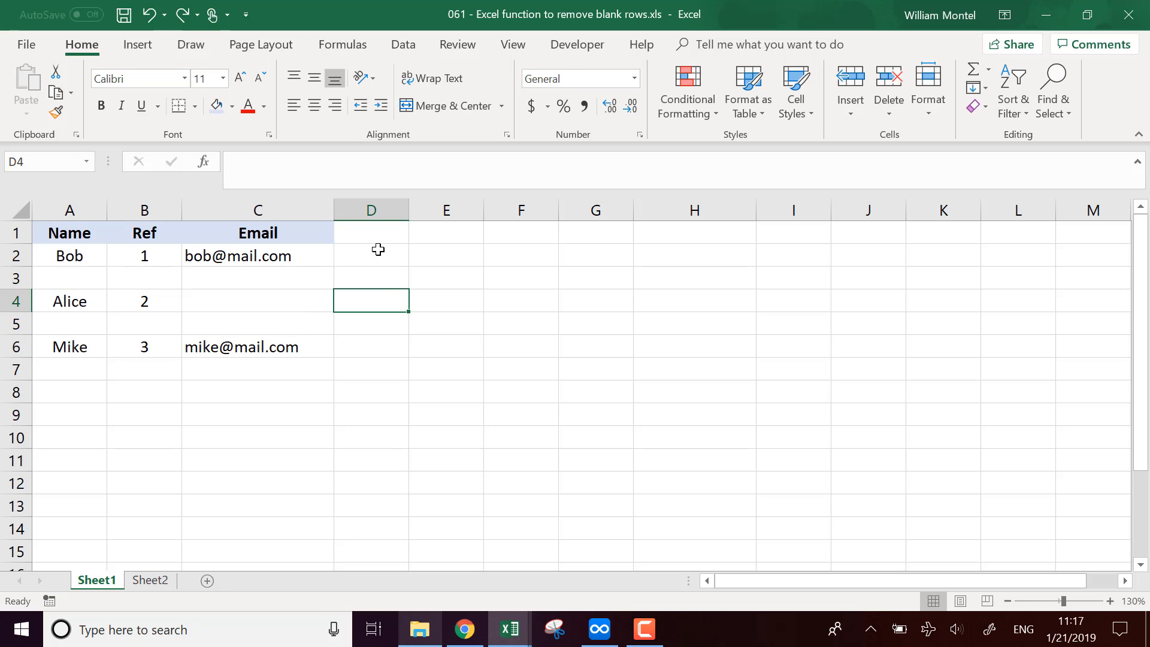
# Add the header "Blanks" in cell D1.
pyautogui.click(405, 233)
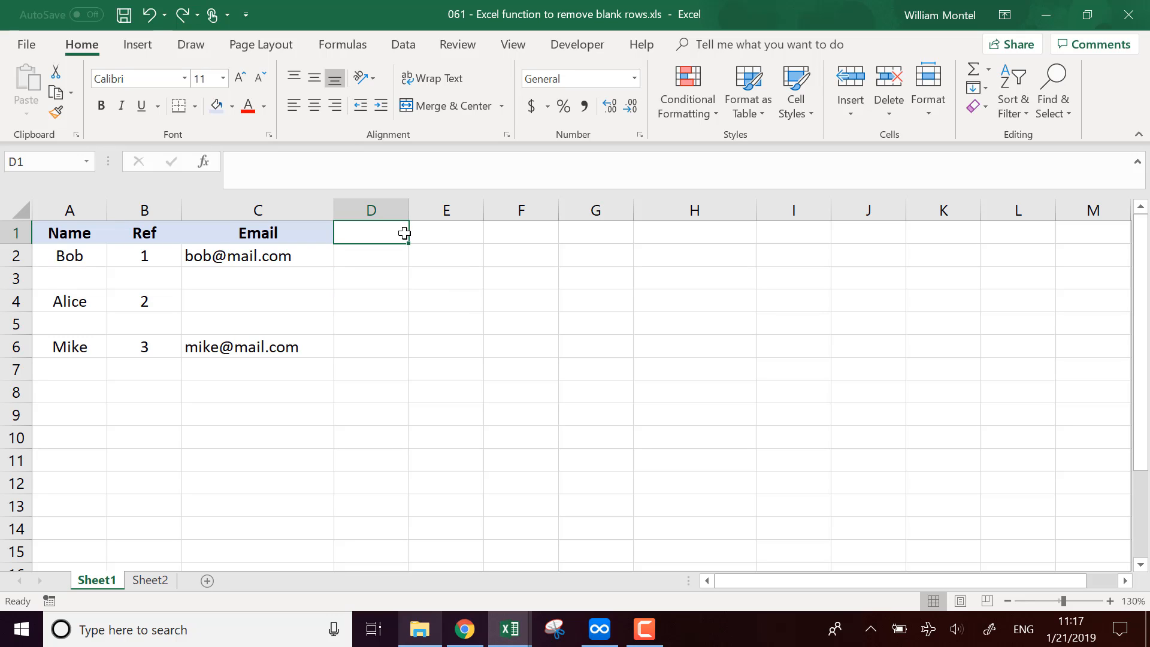
pyautogui.write('B')
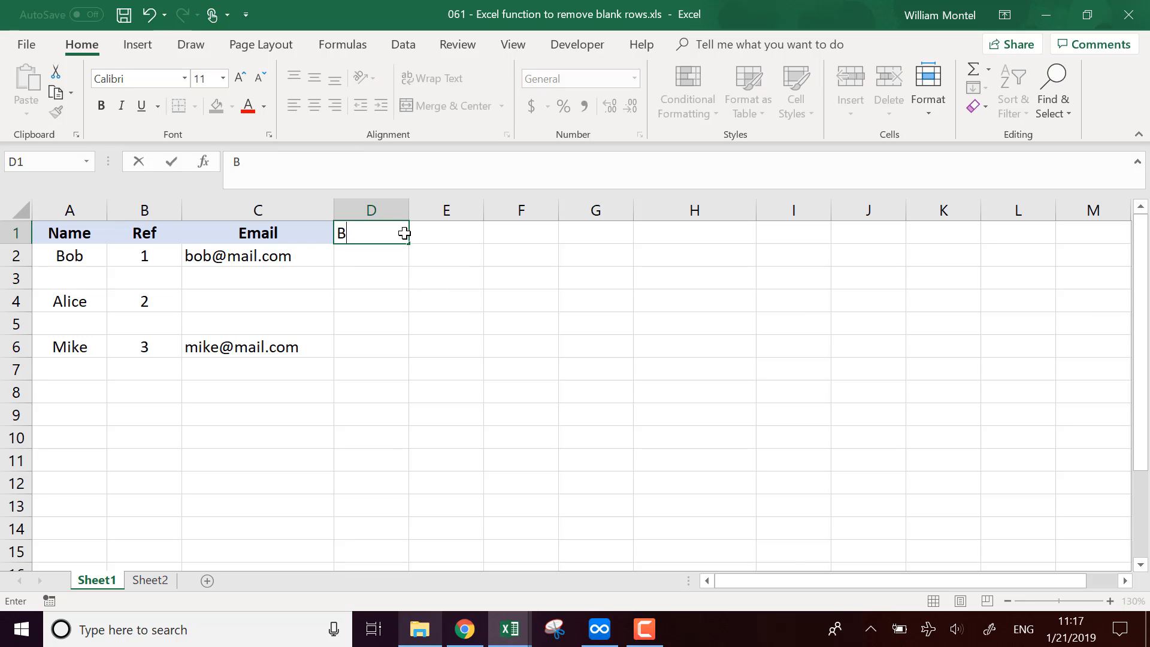
pyautogui.write('lanks')
pyautogui.press('Return')
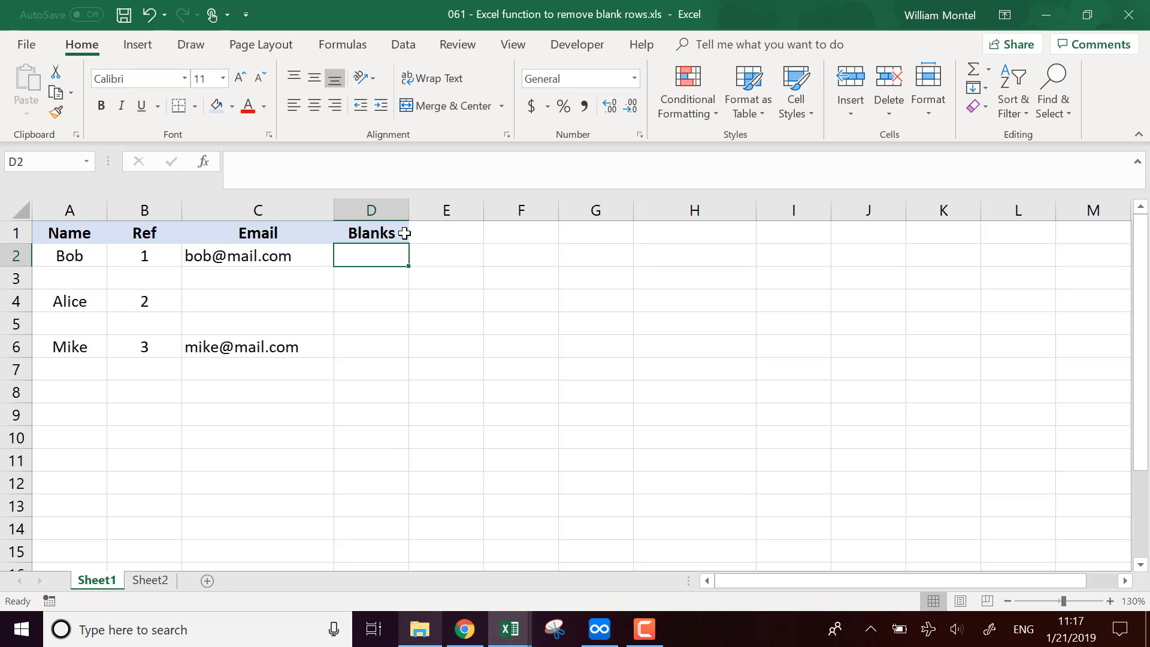
# Enter the formula =COUNTBLANK(A2:C2) in cell D2 to count the blank cells in that row.
pyautogui.write('=count')
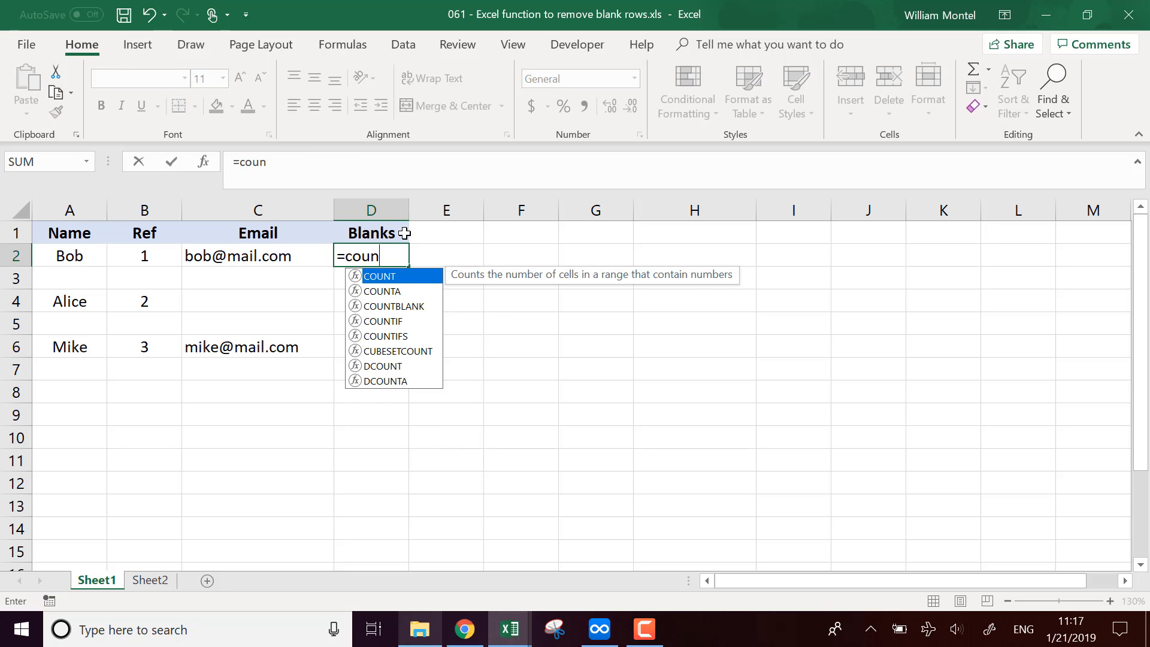
pyautogui.press('Down')
pyautogui.press('Down')
pyautogui.press('Tab')
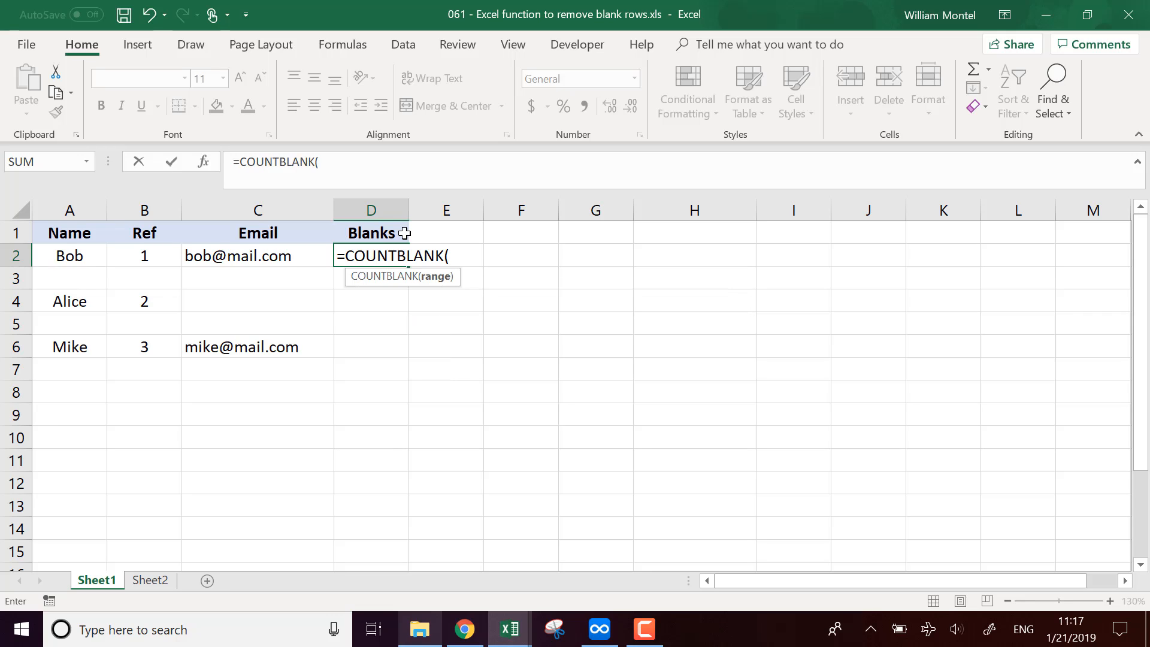
pyautogui.press('Down')
pyautogui.press('Up')
pyautogui.press('Left')
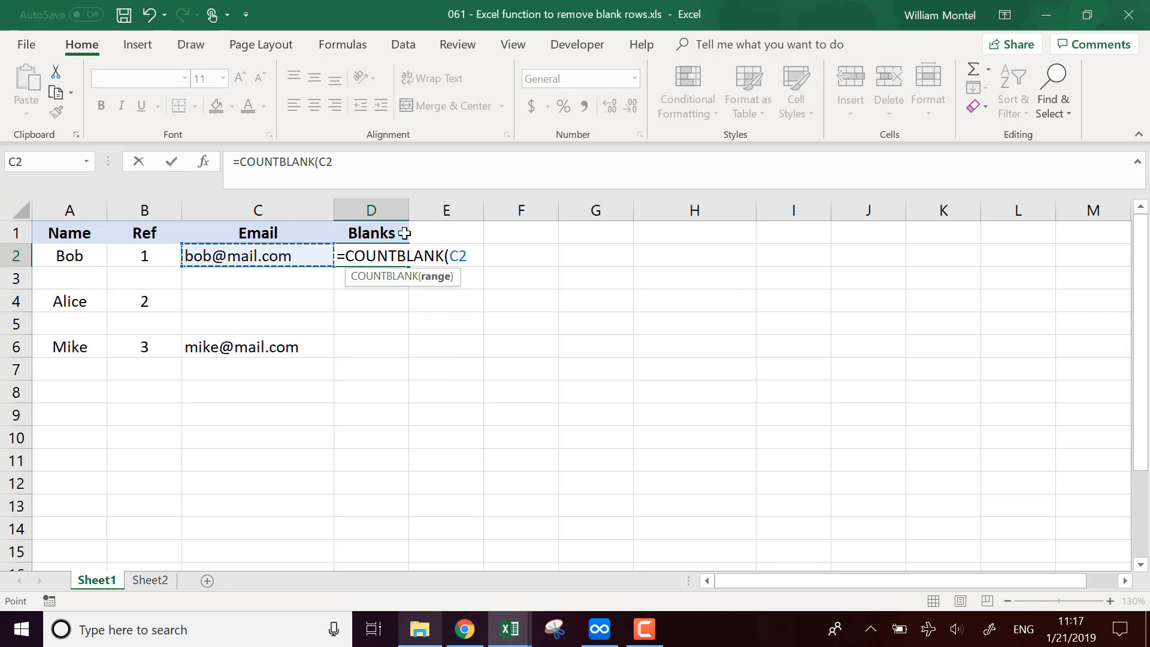
pyautogui.hotkey('shift', 'Left')
pyautogui.hotkey('shift', 'Left')
pyautogui.write(')')
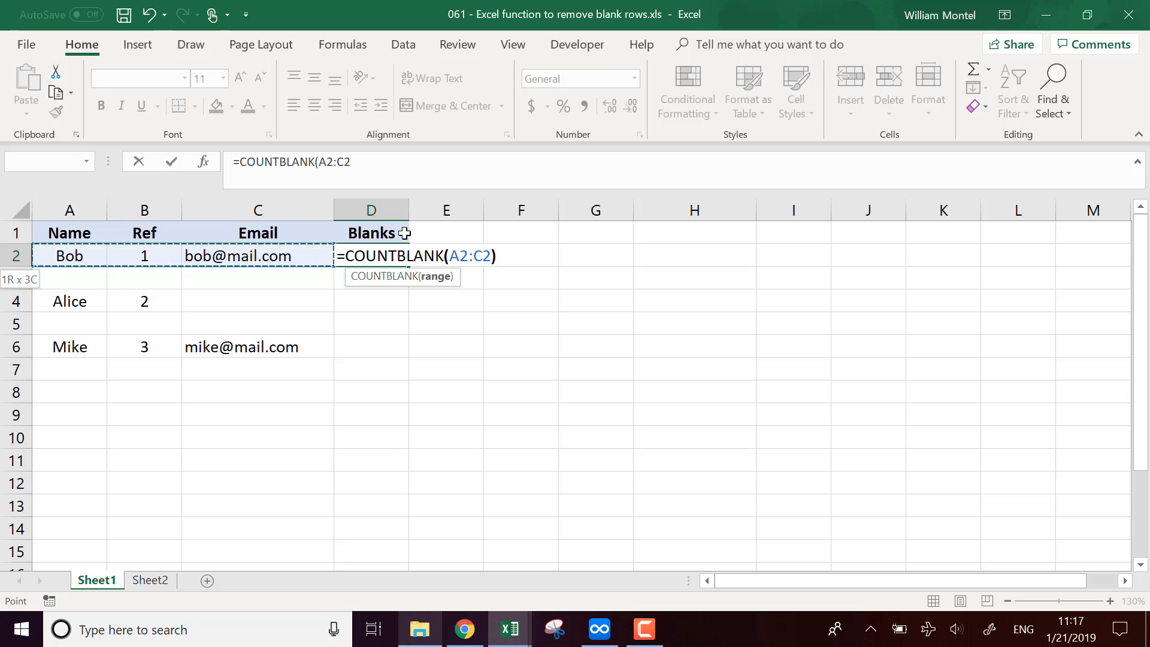
pyautogui.press('Return')
# Fill the COUNTBLANK formula from D2 down to D6.
pyautogui.click(401, 254)
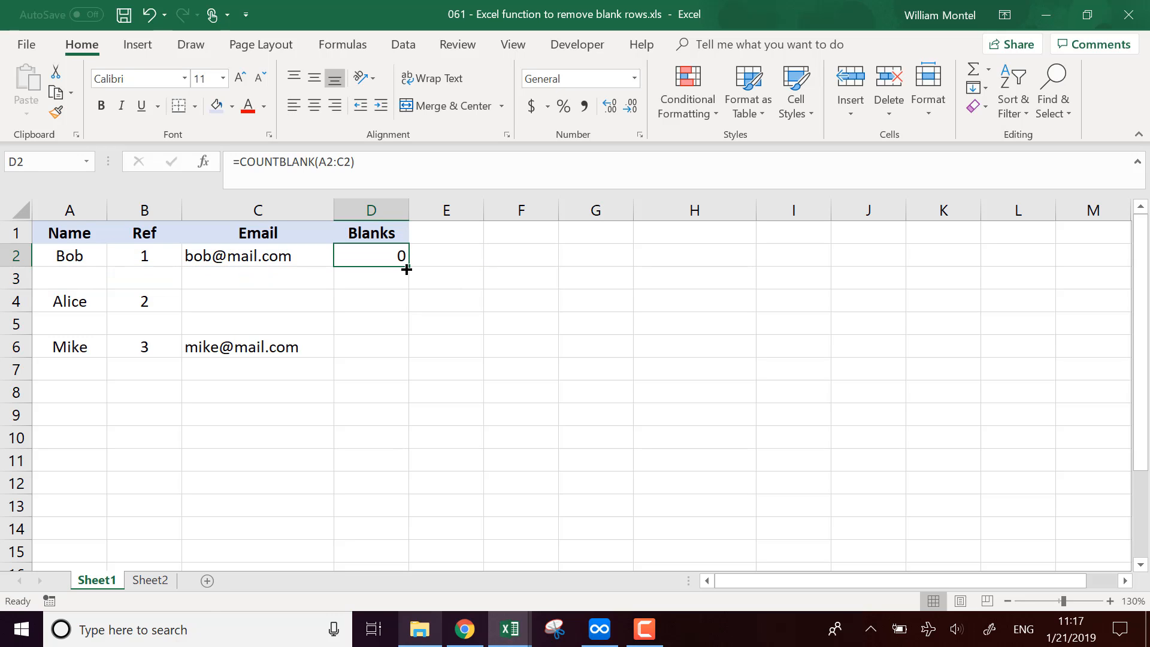
pyautogui.moveTo(407, 267); pyautogui.dragTo(396, 342)
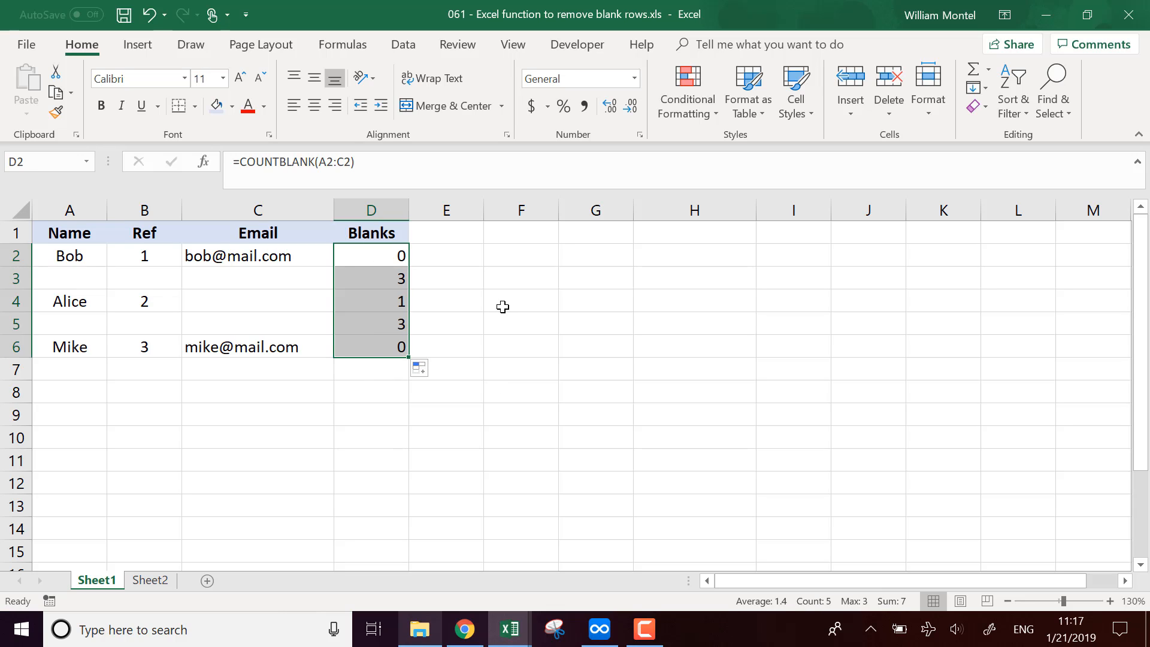
pyautogui.click(529, 316)
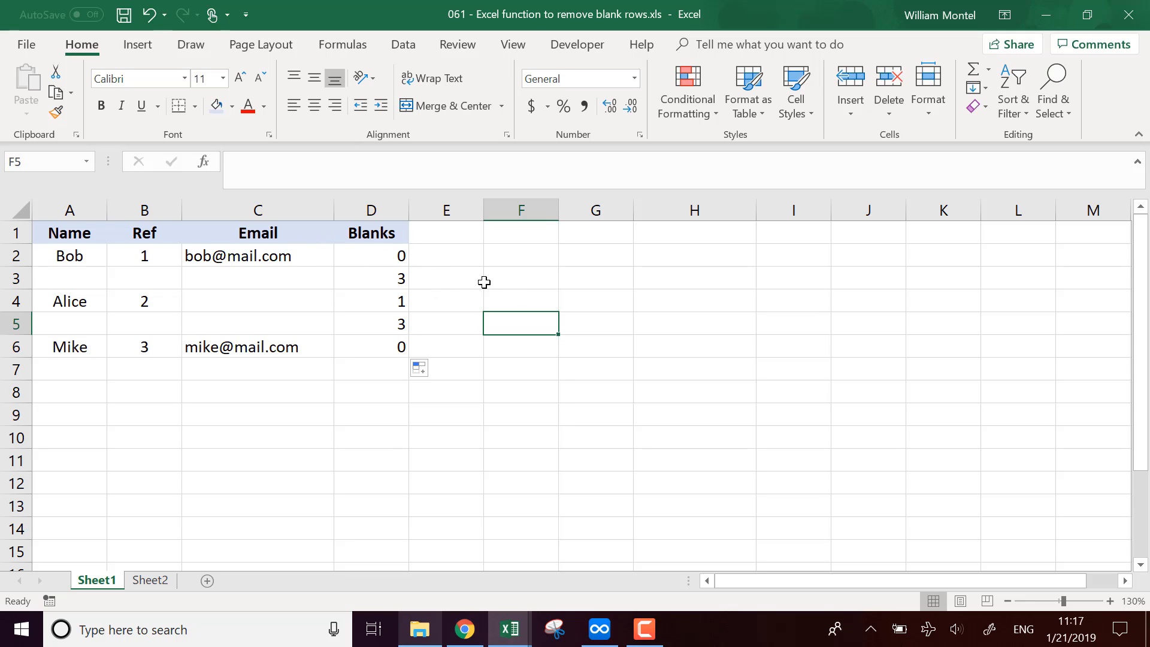
# Turn on filters for the header row across columns A to D.
pyautogui.click(21, 277)
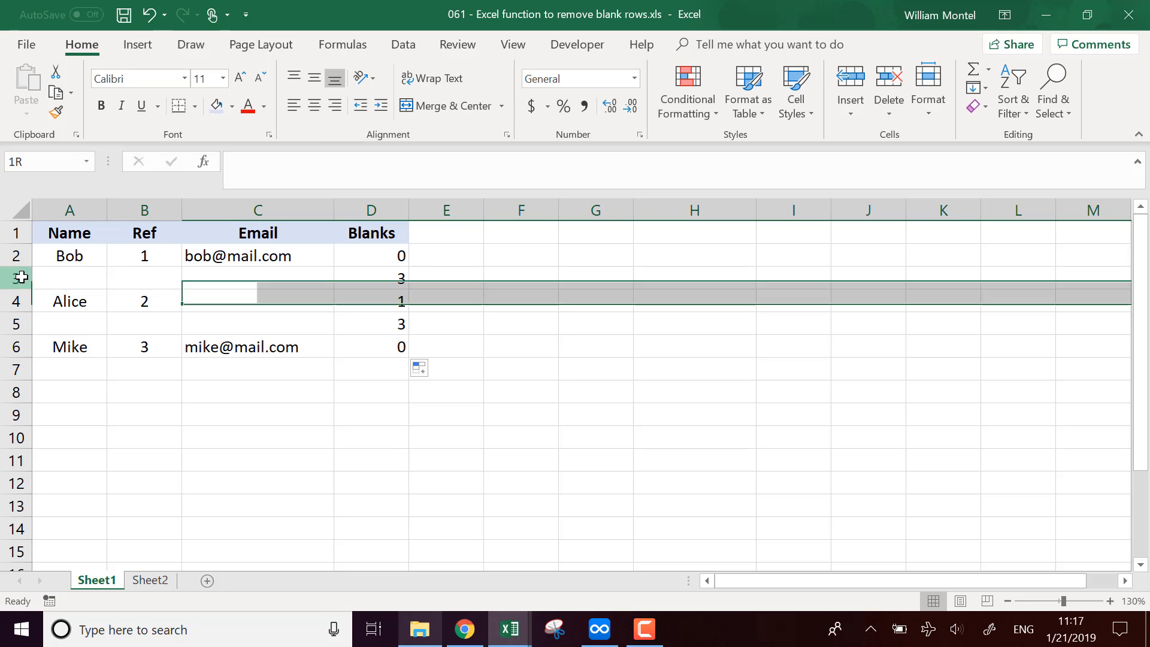
pyautogui.click(330, 367)
pyautogui.moveTo(97, 208); pyautogui.dragTo(383, 215)
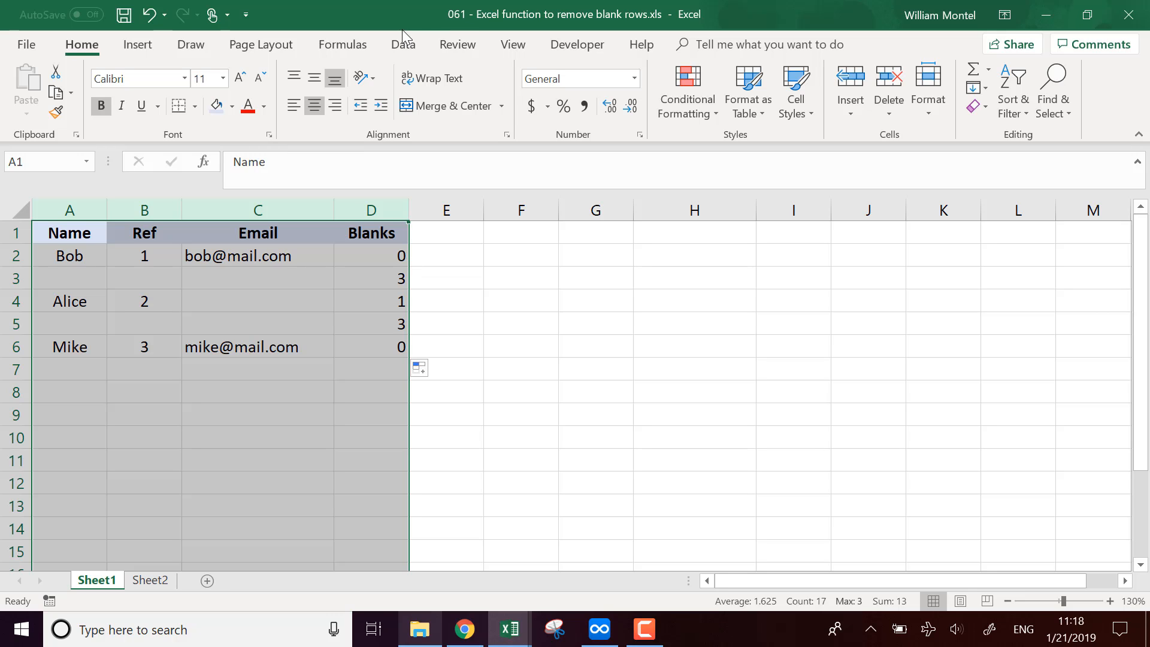
pyautogui.click(403, 44)
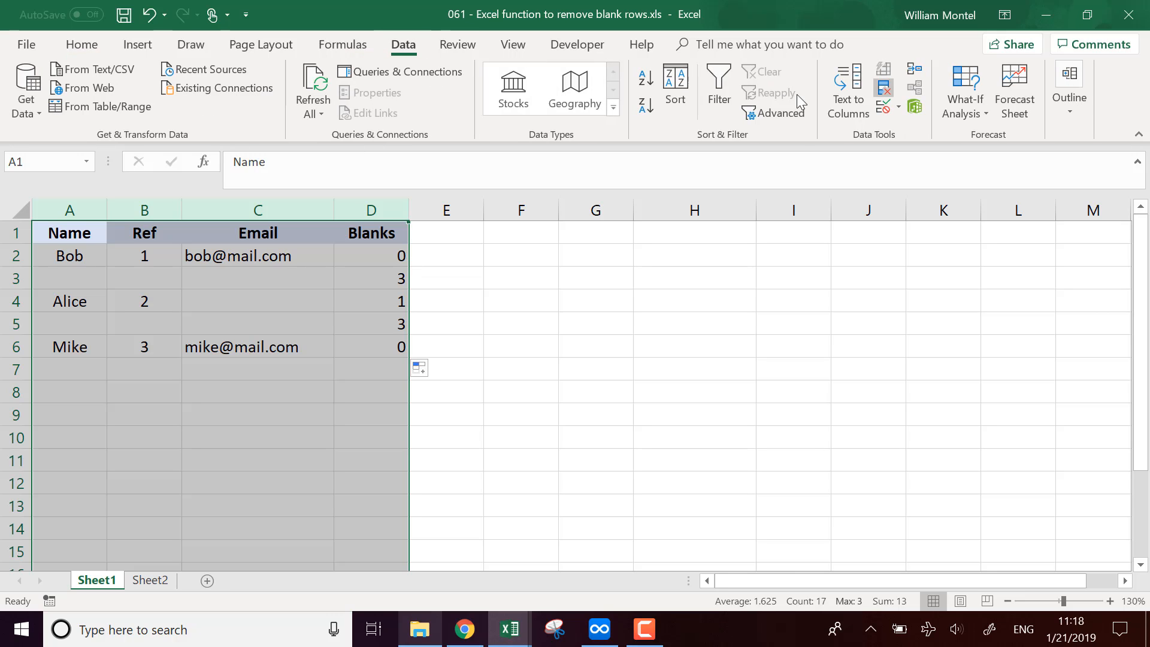
pyautogui.click(719, 93)
# Filter the Blanks column to exclude the value 3, keeping only the rows with 0 and 1.
pyautogui.click(400, 234)
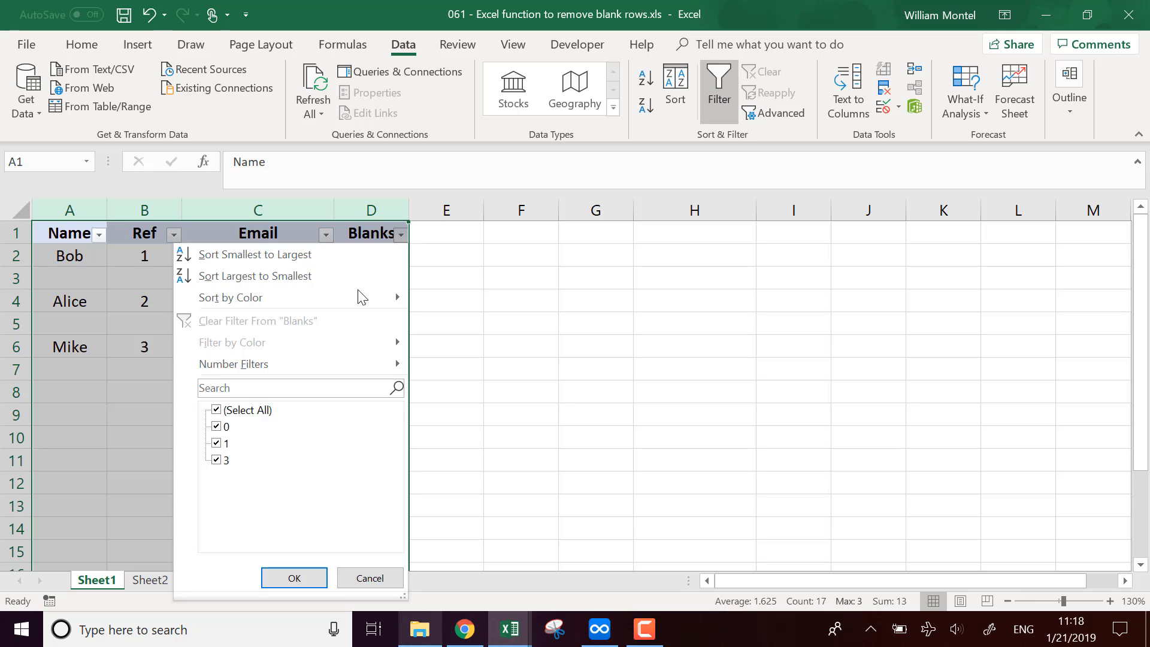
pyautogui.click(218, 461)
pyautogui.click(217, 461)
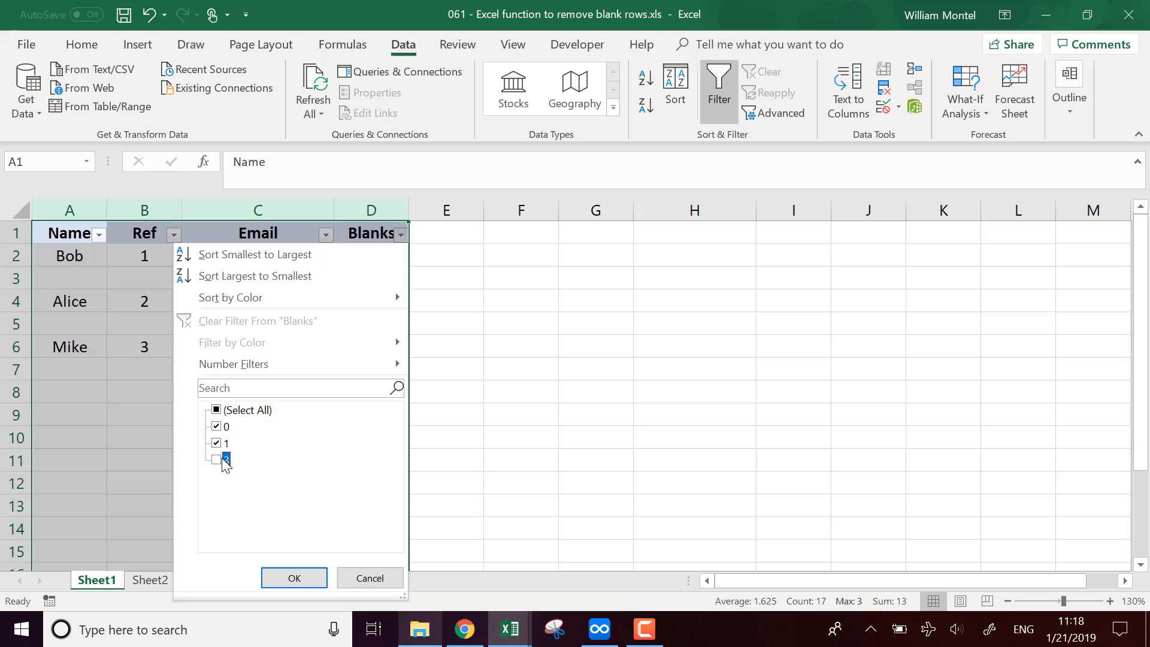
pyautogui.click(294, 577)
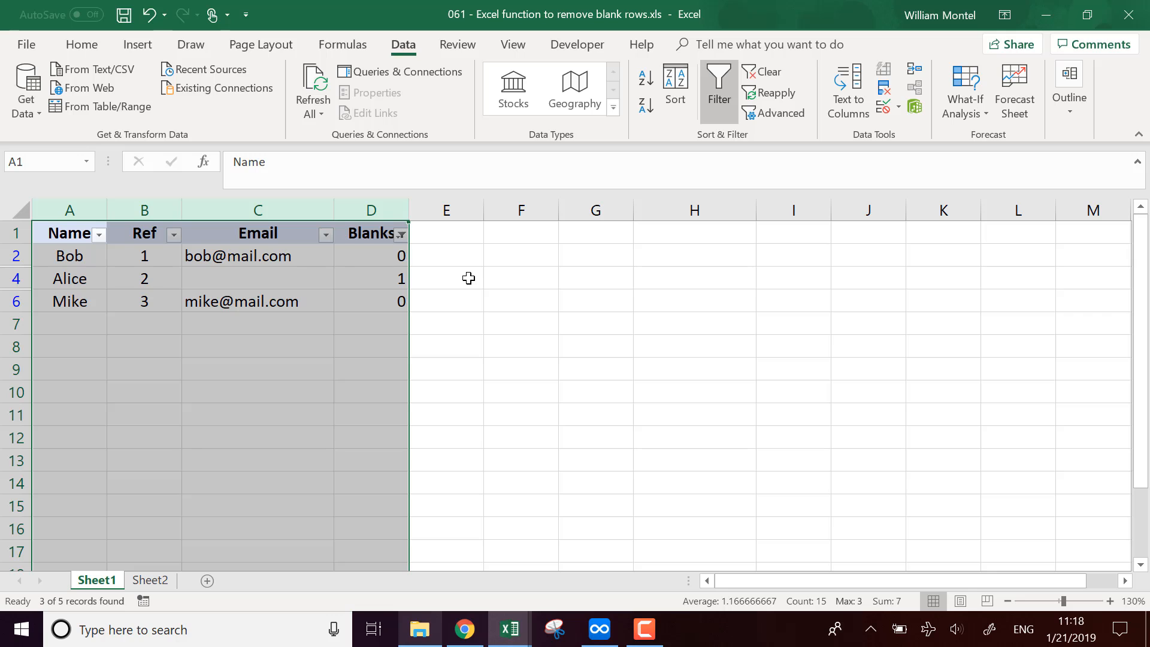
# Reselect all values in the Blanks column filter to show every row again.
pyautogui.click(400, 235)
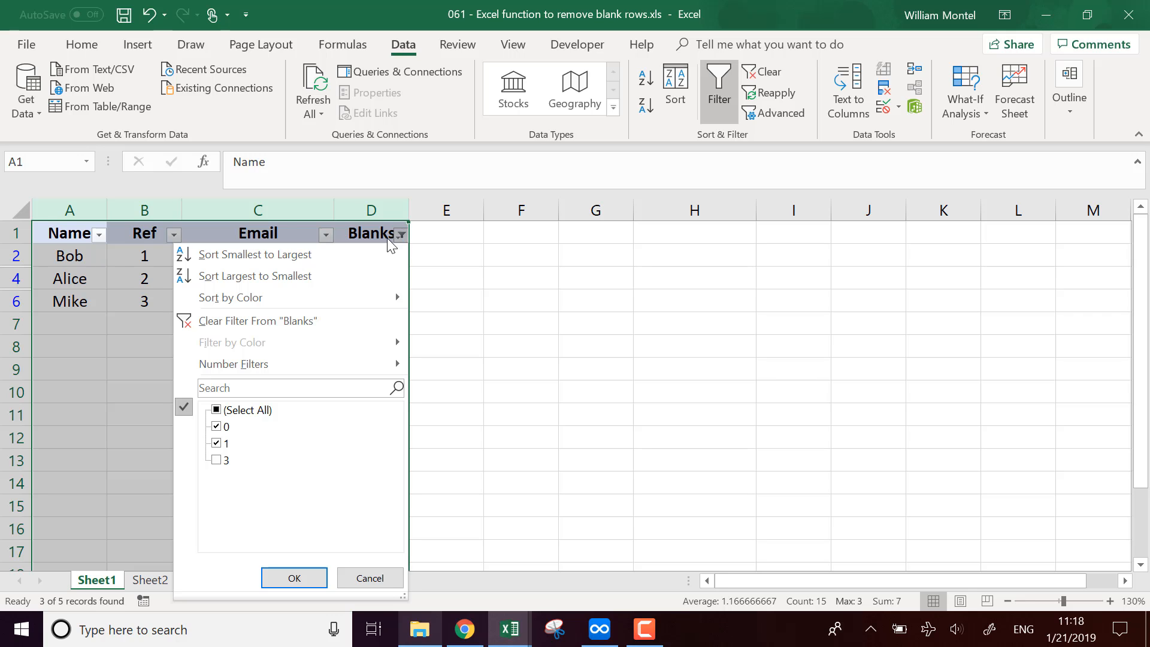
pyautogui.click(217, 411)
pyautogui.click(294, 578)
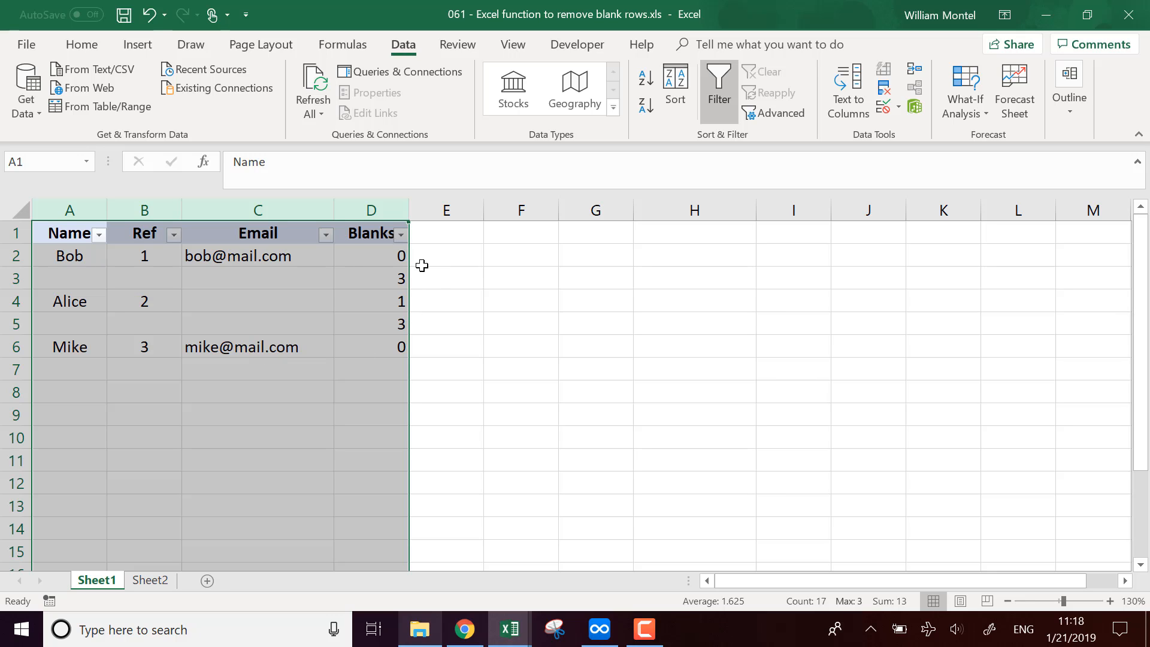
pyautogui.click(604, 291)
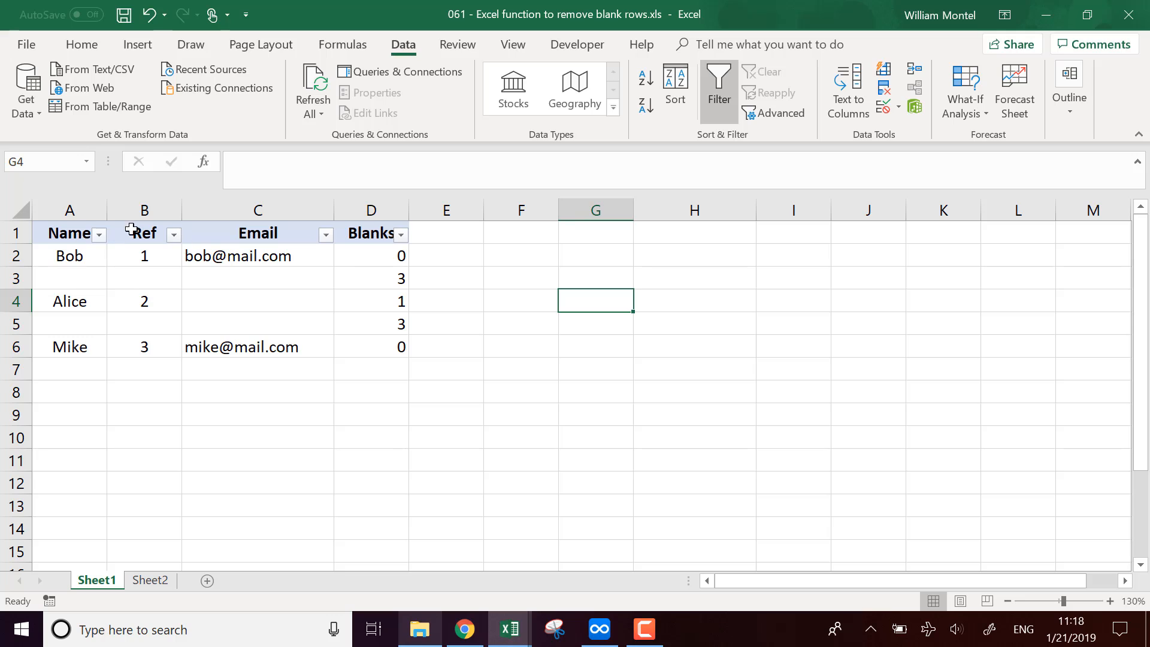
# Filter the Email column to exclude blank cells, and select the remaining data rows for comparison.
pyautogui.click(306, 309)
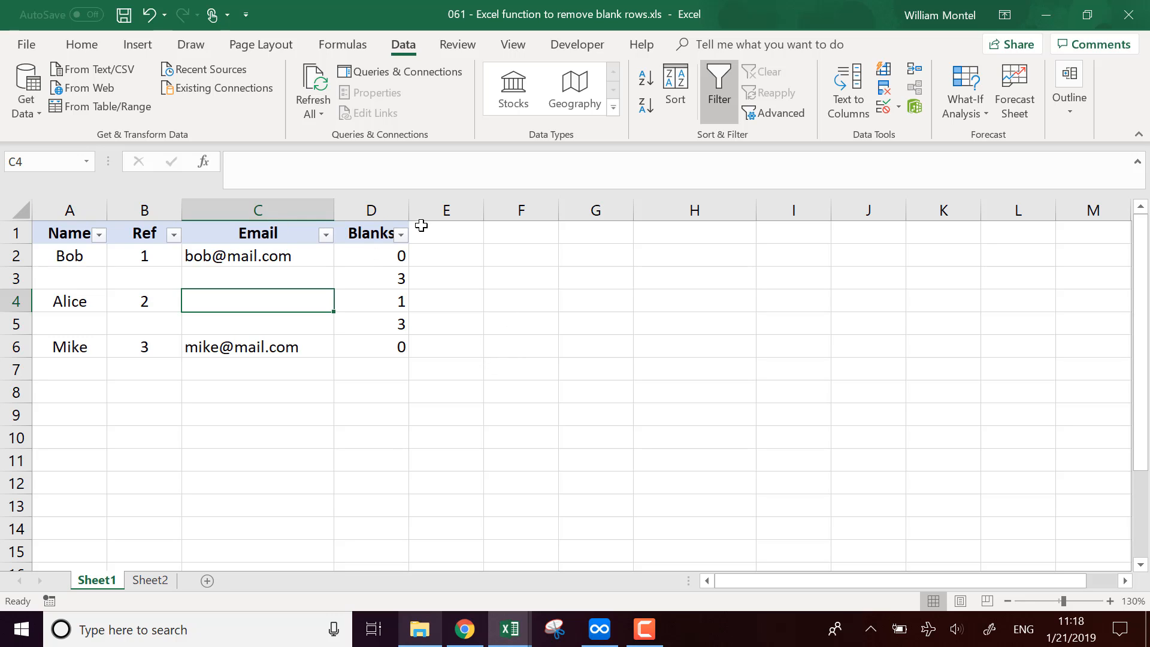
pyautogui.click(326, 235)
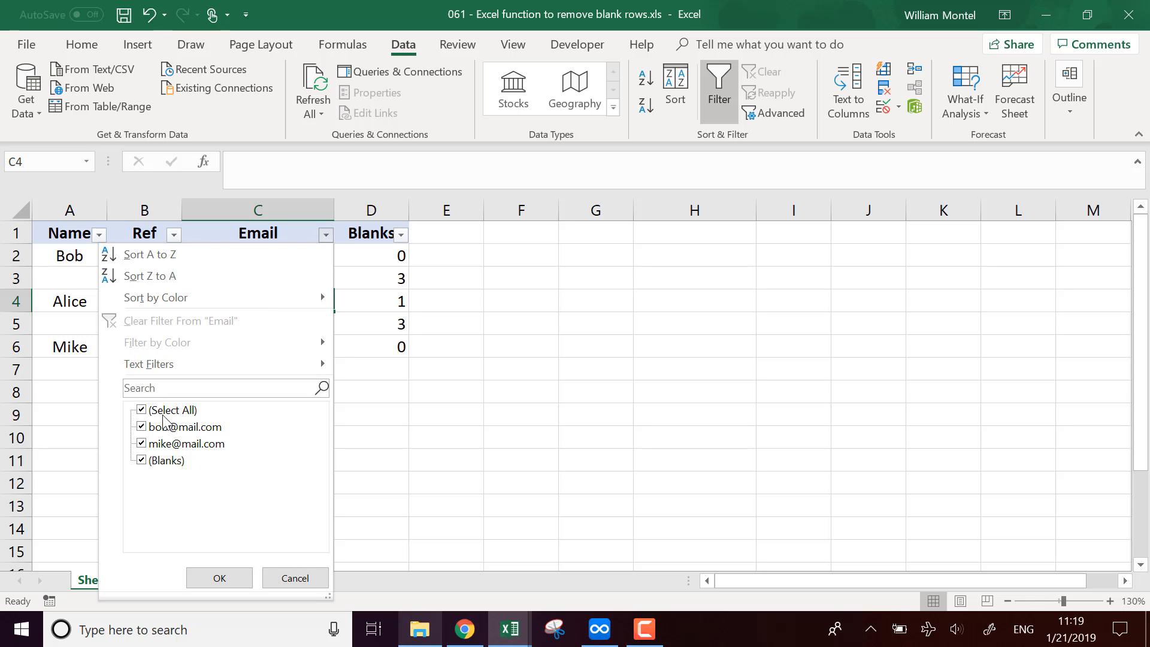
pyautogui.click(142, 460)
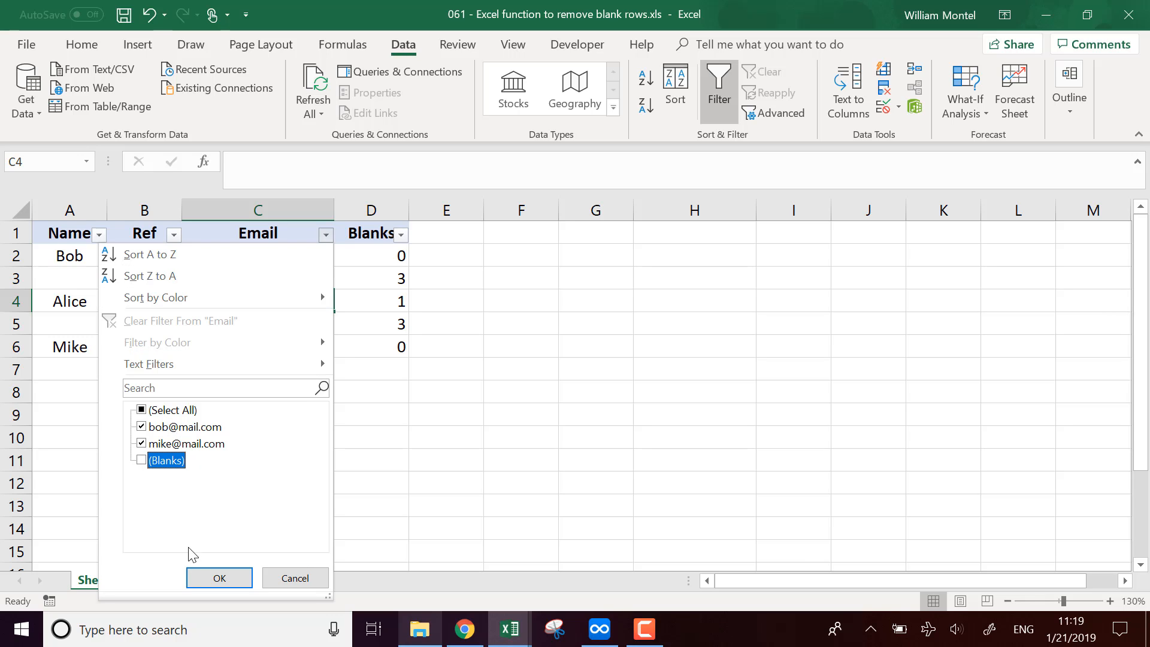
pyautogui.click(219, 577)
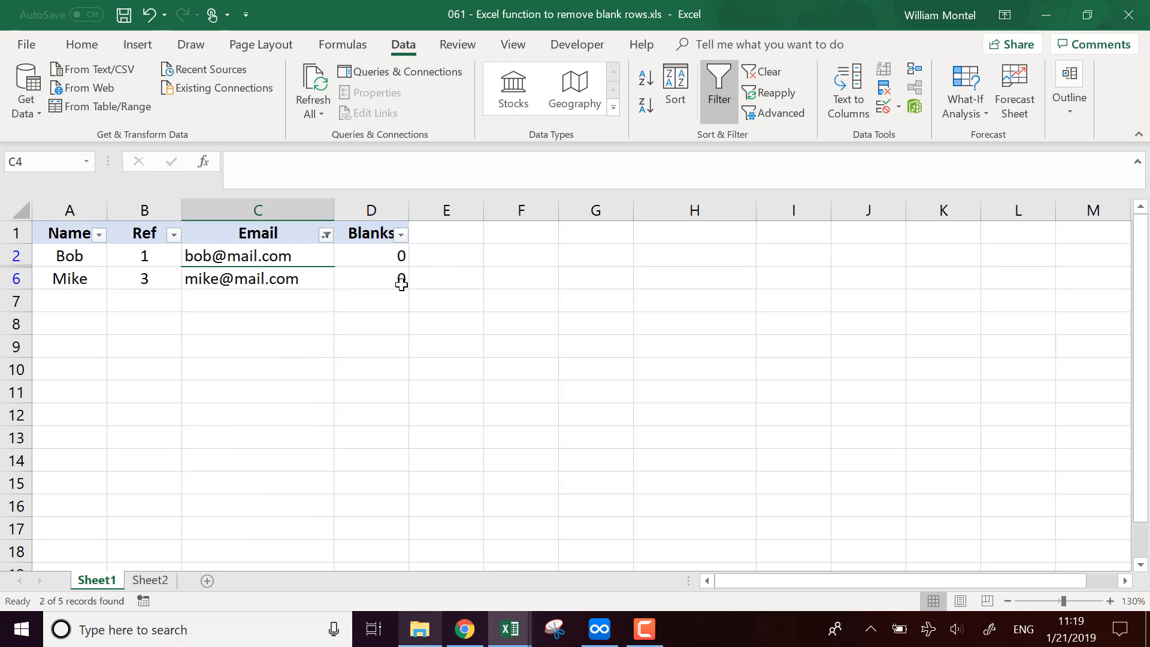
pyautogui.moveTo(401, 280); pyautogui.dragTo(73, 257)
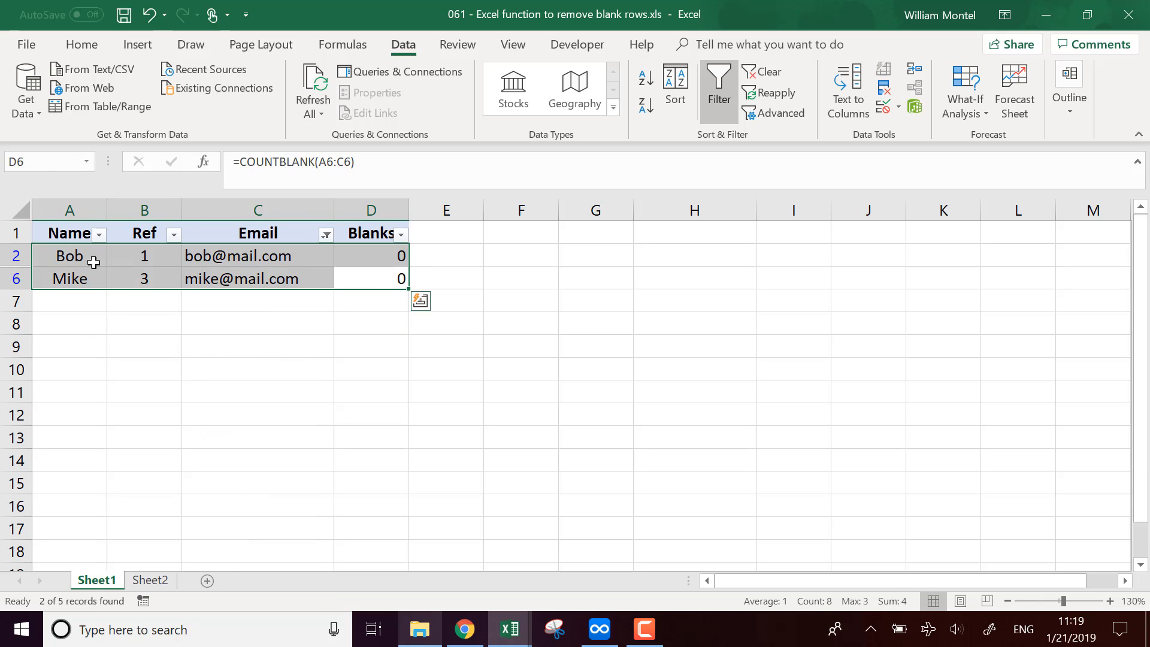
pyautogui.click(523, 315)
# Reselect all values in the Email column filter to bring back the hidden rows.
pyautogui.click(326, 235)
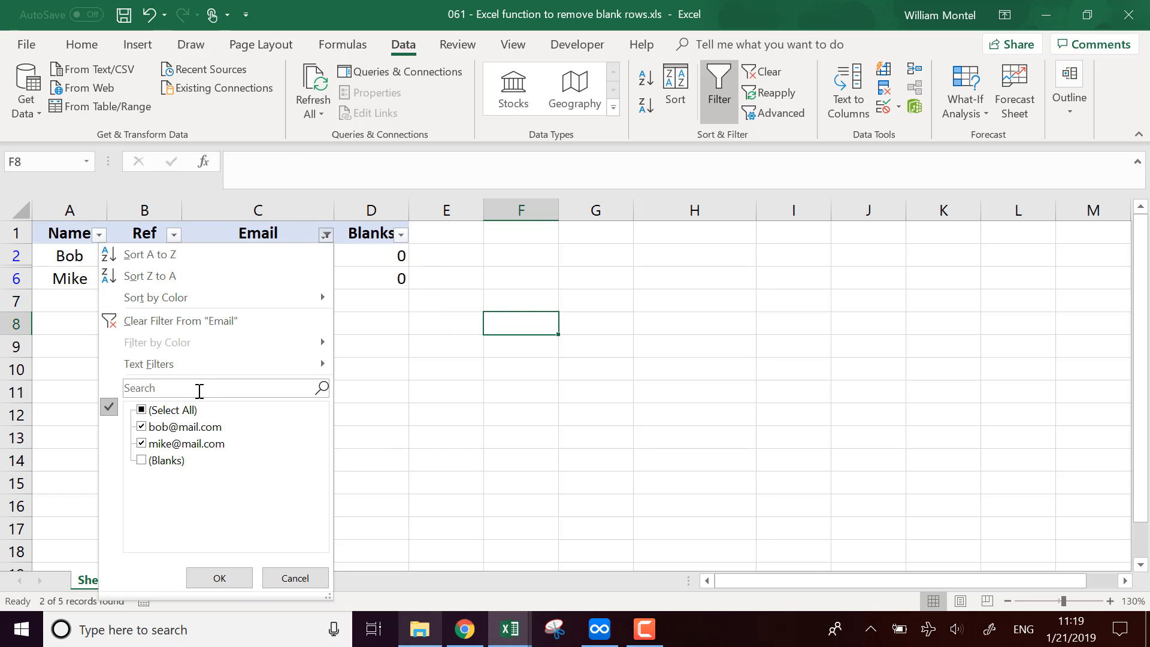
pyautogui.click(142, 410)
pyautogui.press('Return')
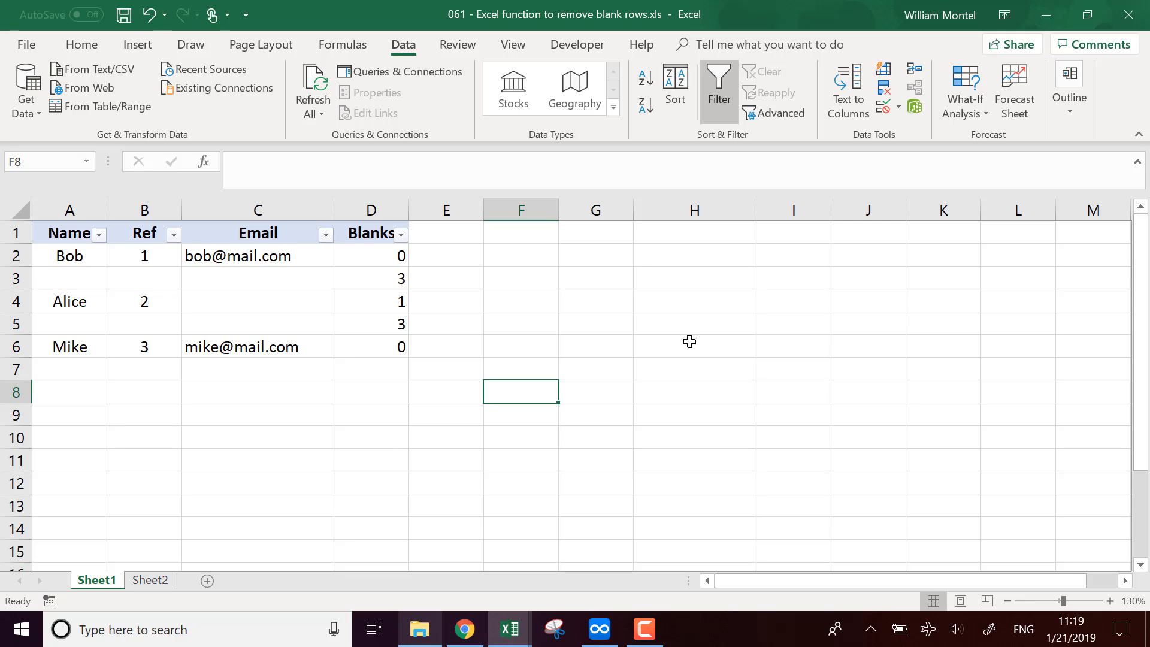
pyautogui.click(692, 364)
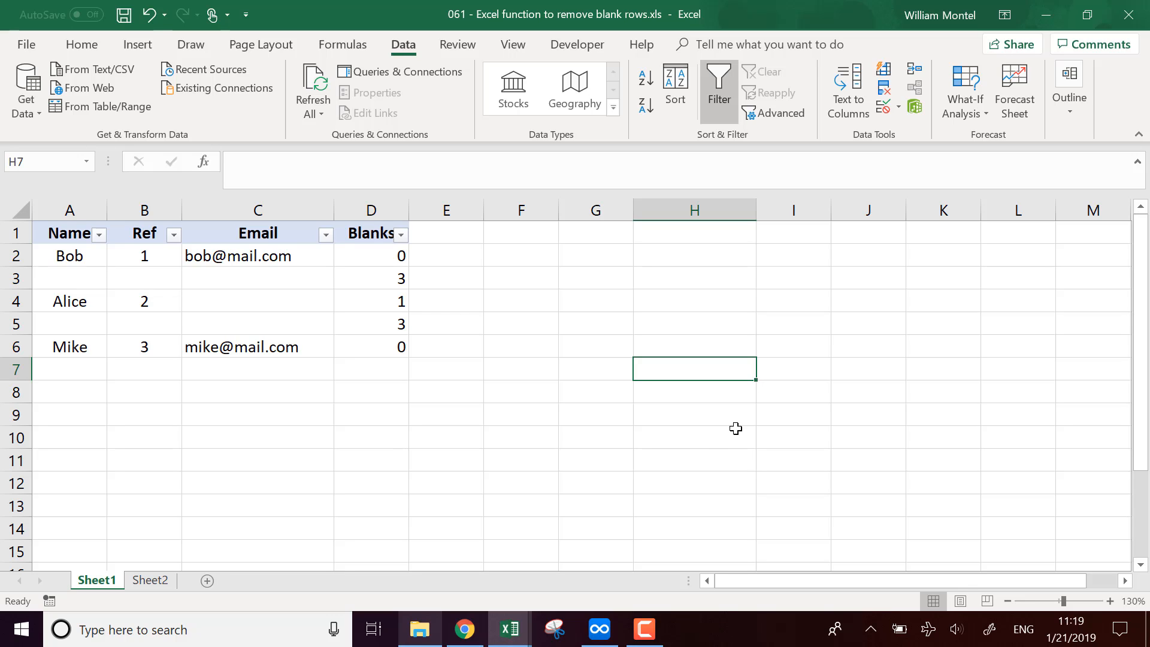
pyautogui.click(607, 328)
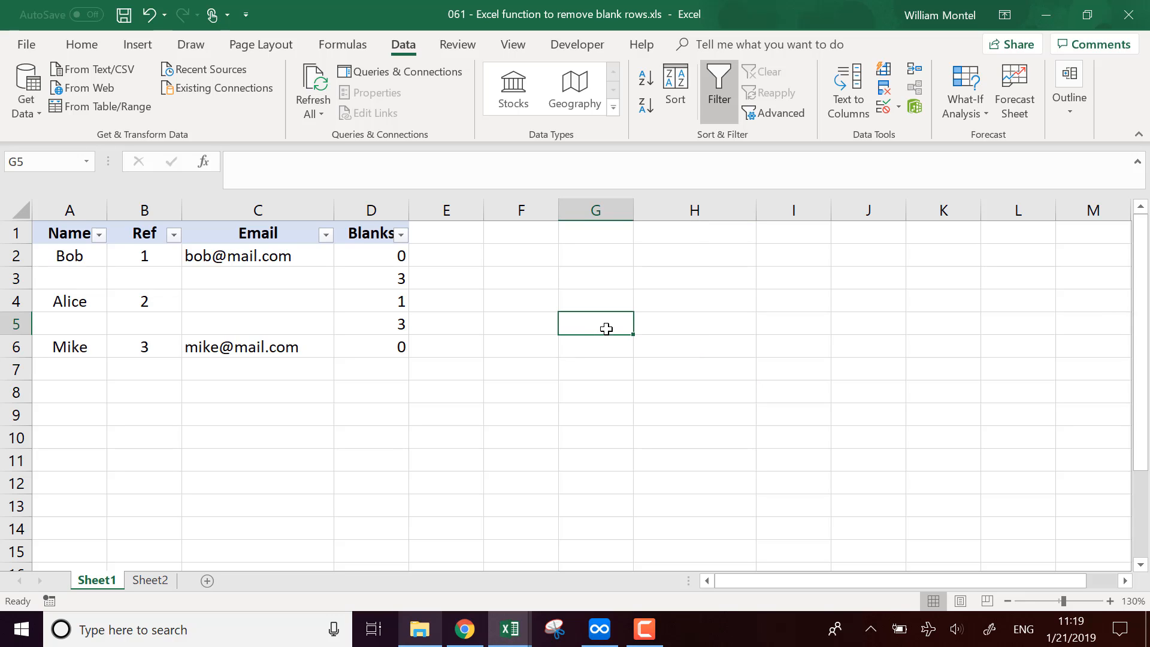